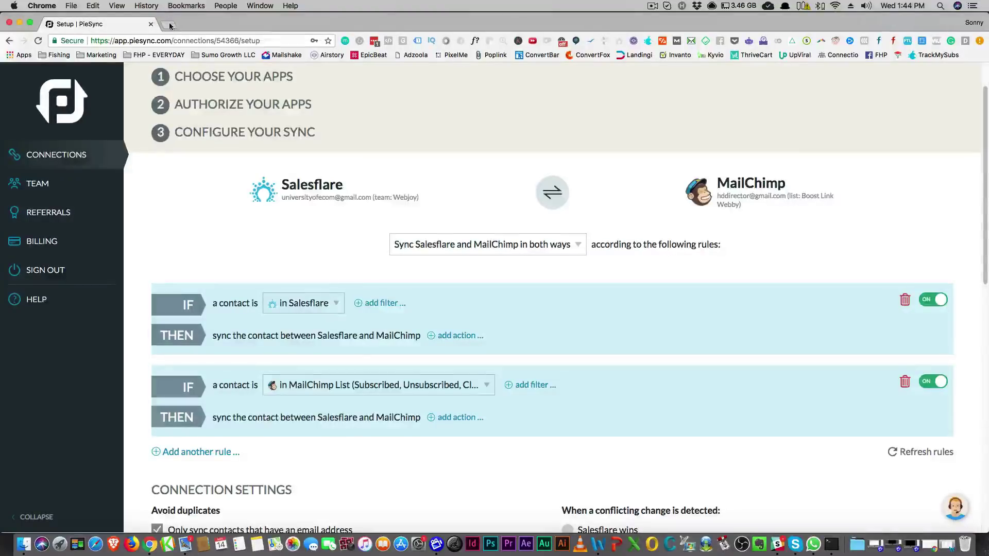
Open a new Chrome tab next to the PieSync Salesflare–MailChimp setup tab.
{"action": "key", "text": "super+t"}
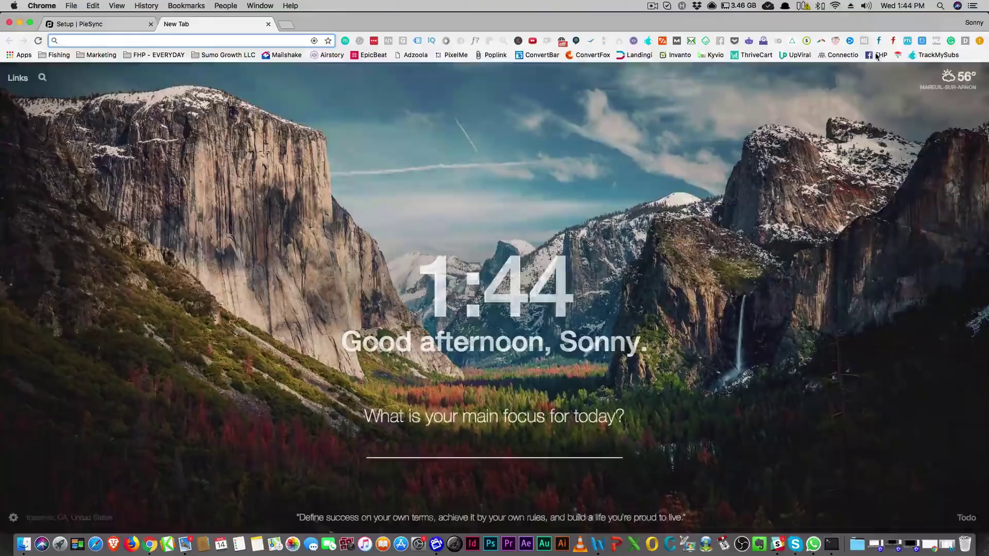
Load the Funnel Hacker Pro group from the FHP bookmark, browse its feed, then return to PieSync setup.
{"action": "left_click", "coordinate": [877, 56]}
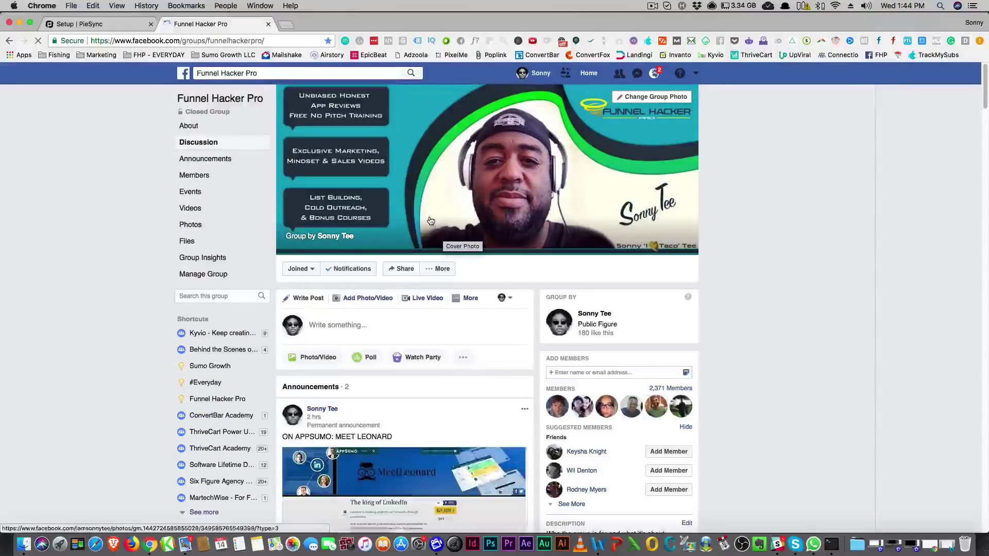
{"action": "scroll", "coordinate": [431, 222], "scroll_direction": "down", "scroll_amount": 5}
{"action": "scroll", "coordinate": [429, 227], "scroll_direction": "down", "scroll_amount": 10}
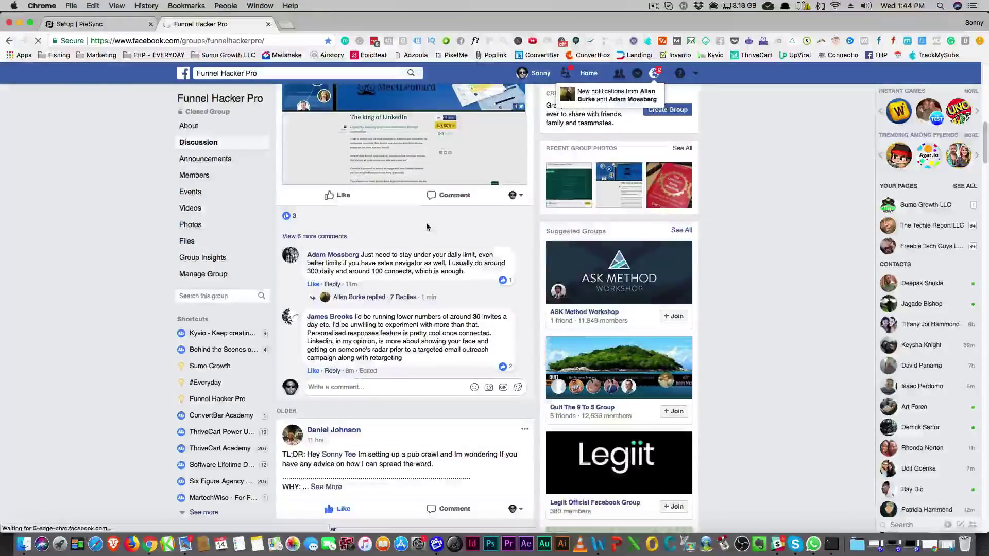
{"action": "scroll", "coordinate": [425, 221], "scroll_direction": "down", "scroll_amount": 7}
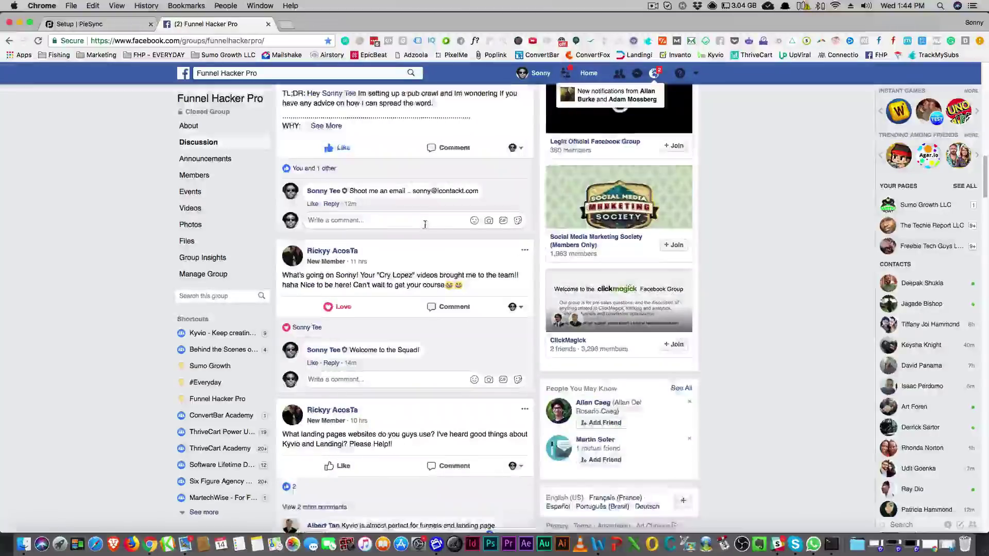
{"action": "scroll", "coordinate": [425, 224], "scroll_direction": "down", "scroll_amount": 9}
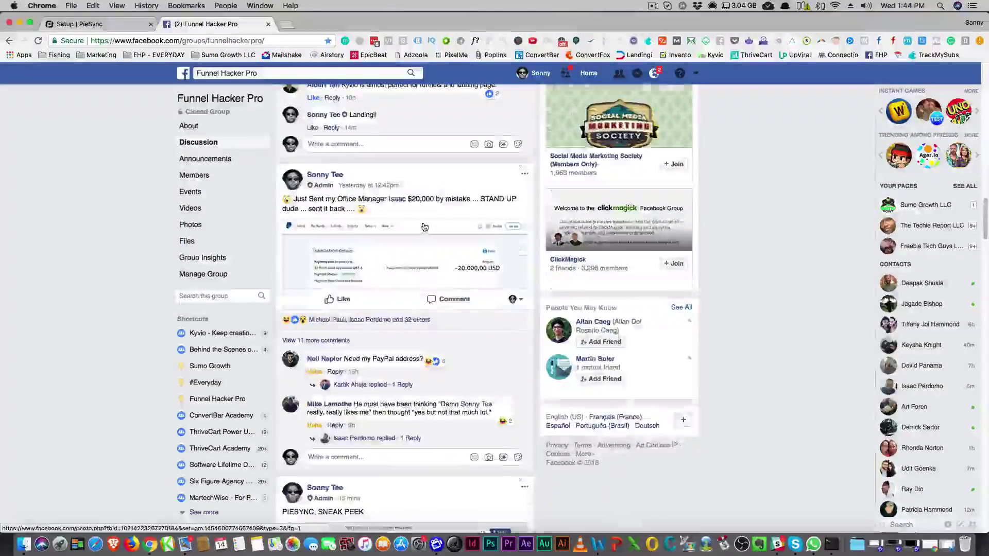
{"action": "scroll", "coordinate": [424, 225], "scroll_direction": "up", "scroll_amount": 20}
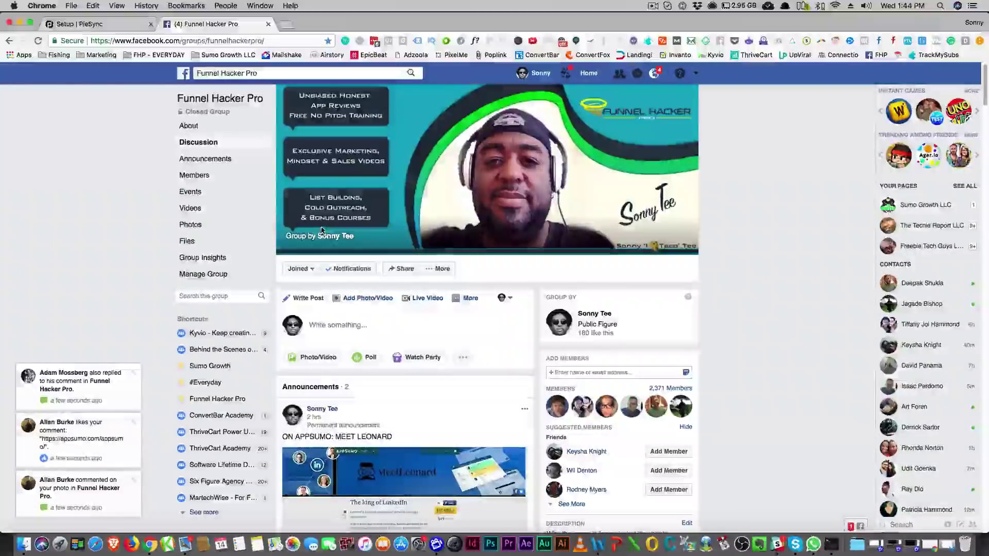
{"action": "scroll", "coordinate": [318, 234], "scroll_direction": "down", "scroll_amount": 5}
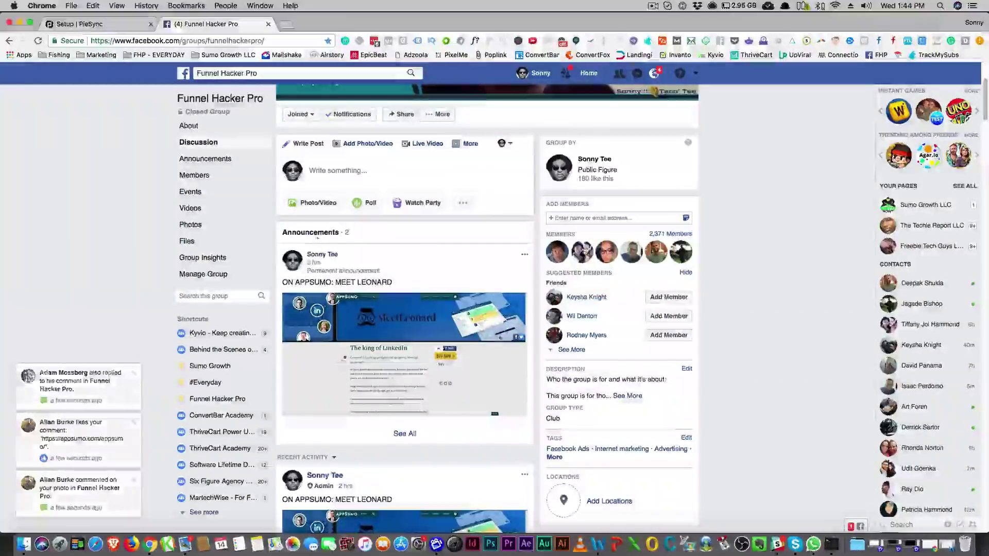
{"action": "left_click", "coordinate": [103, 26]}
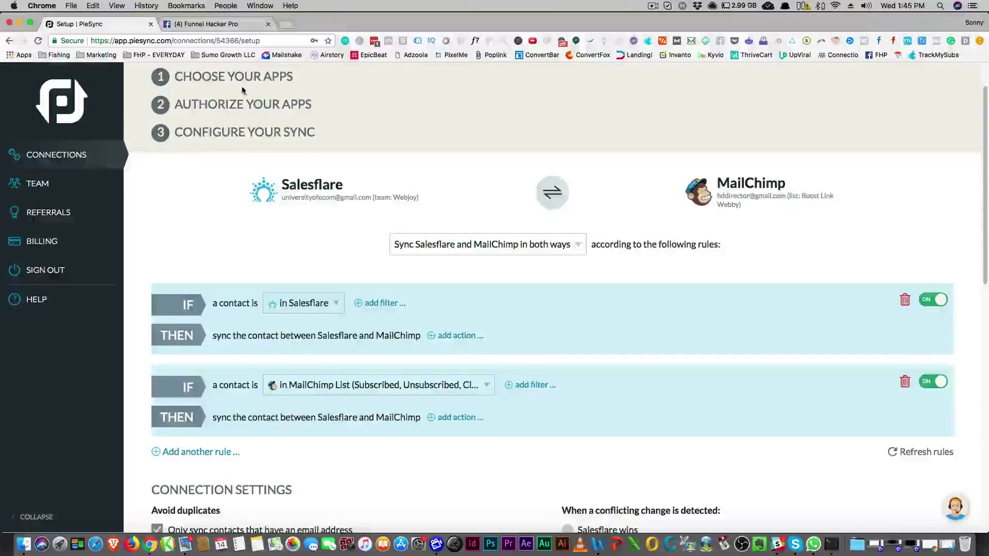
{"action": "scroll", "coordinate": [239, 141], "scroll_direction": "down", "scroll_amount": 1}
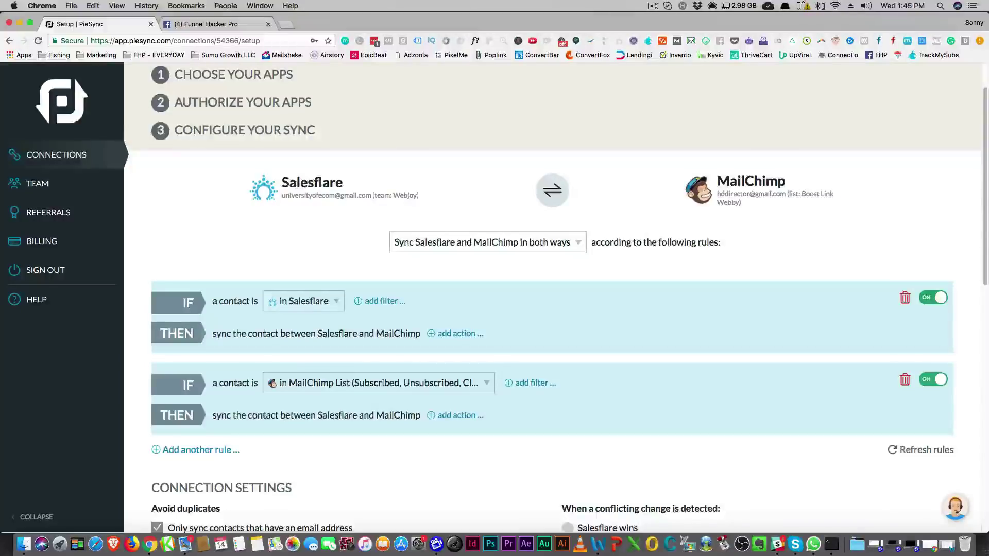
{"action": "left_click_drag", "start_coordinate": [282, 182], "coordinate": [337, 184]}
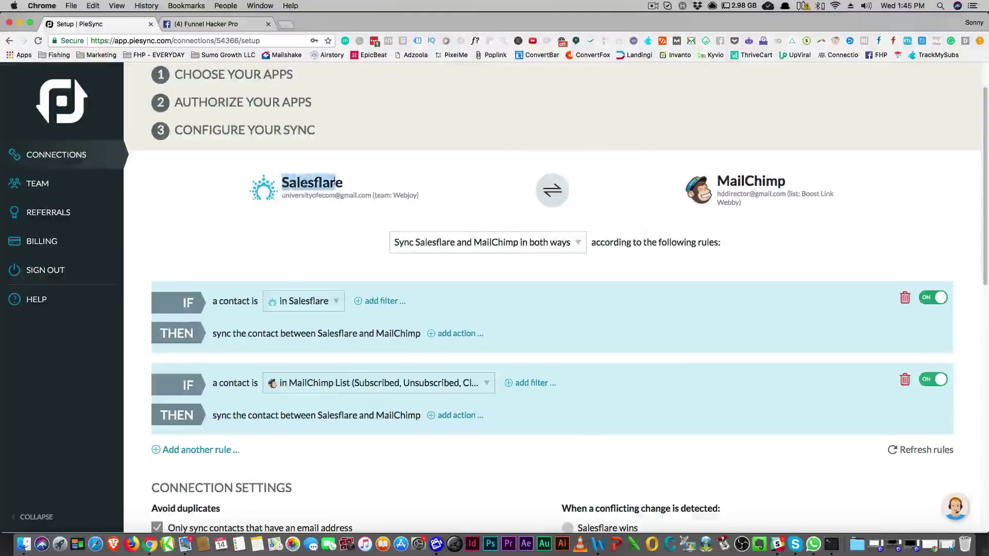
{"action": "left_click_drag", "start_coordinate": [714, 180], "coordinate": [775, 182]}
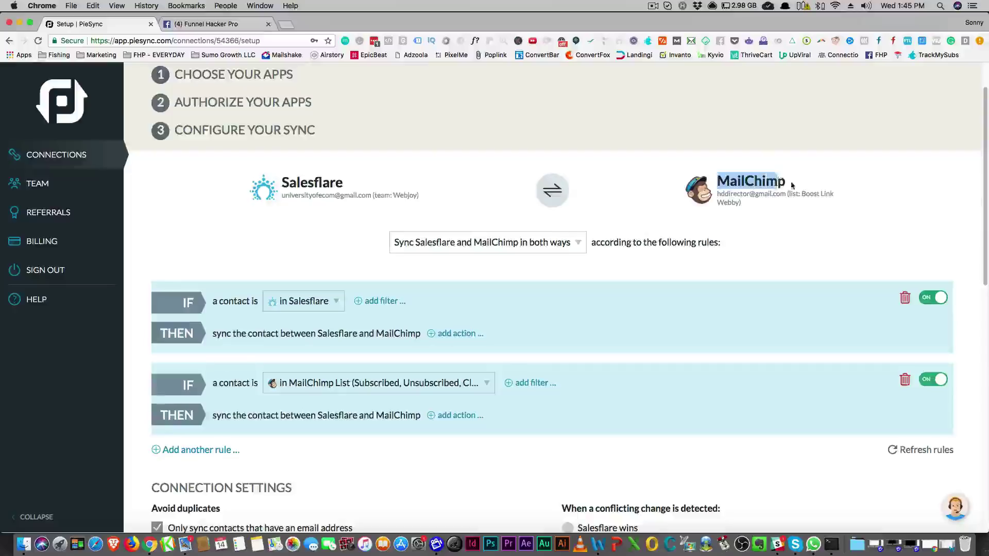
{"action": "left_click_drag", "start_coordinate": [282, 182], "coordinate": [296, 183]}
{"action": "left_click_drag", "start_coordinate": [729, 181], "coordinate": [775, 182]}
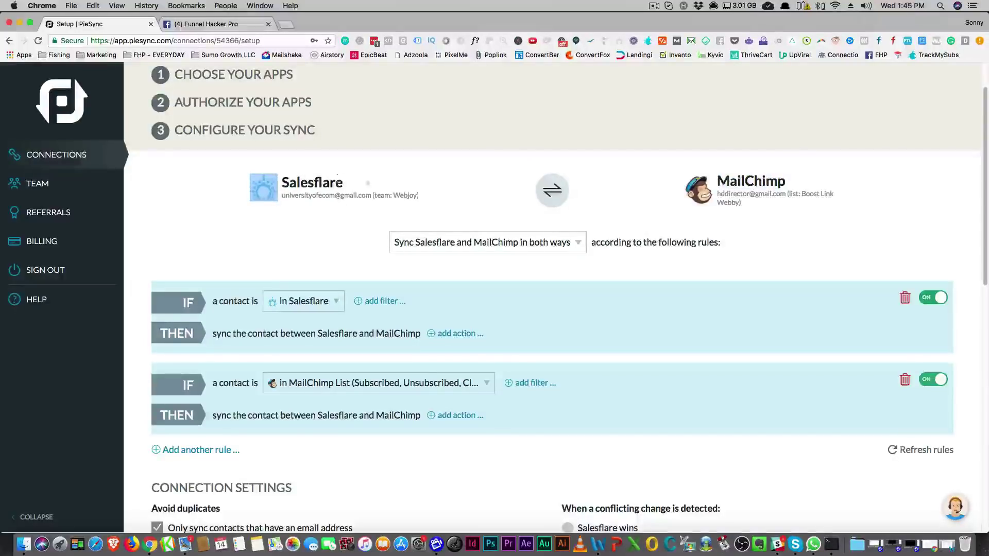
{"action": "left_click", "coordinate": [775, 183]}
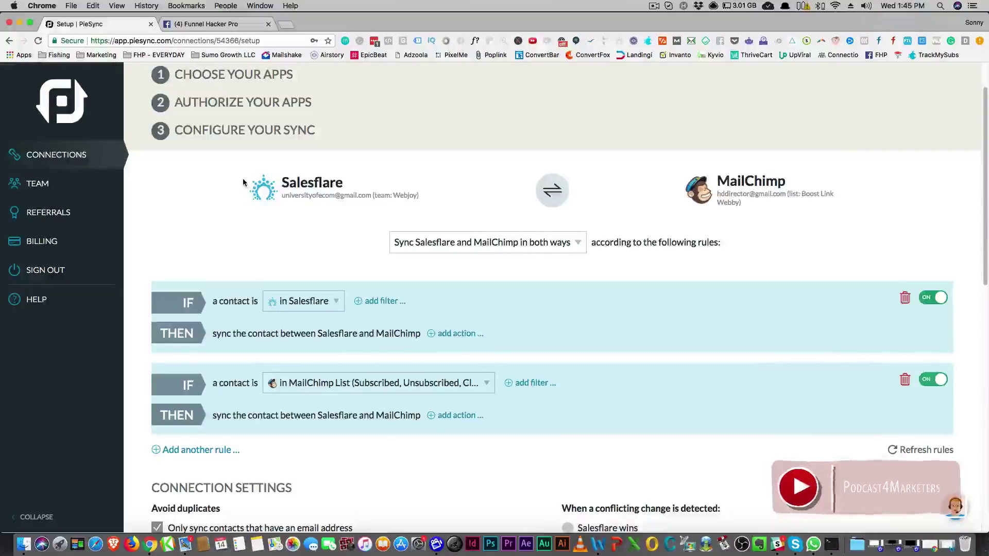
{"action": "scroll", "coordinate": [178, 185], "scroll_direction": "down", "scroll_amount": 7}
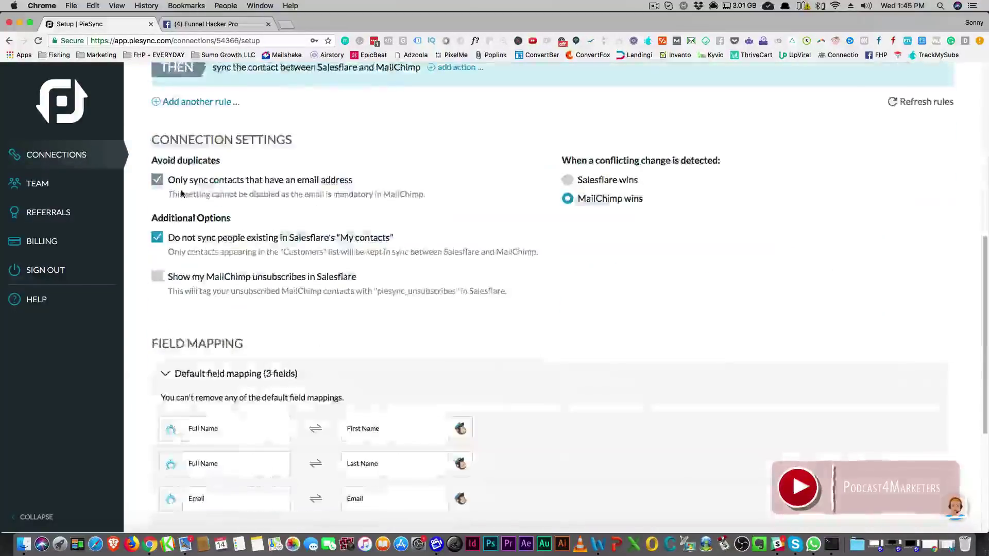
{"action": "scroll", "coordinate": [185, 186], "scroll_direction": "up", "scroll_amount": 7}
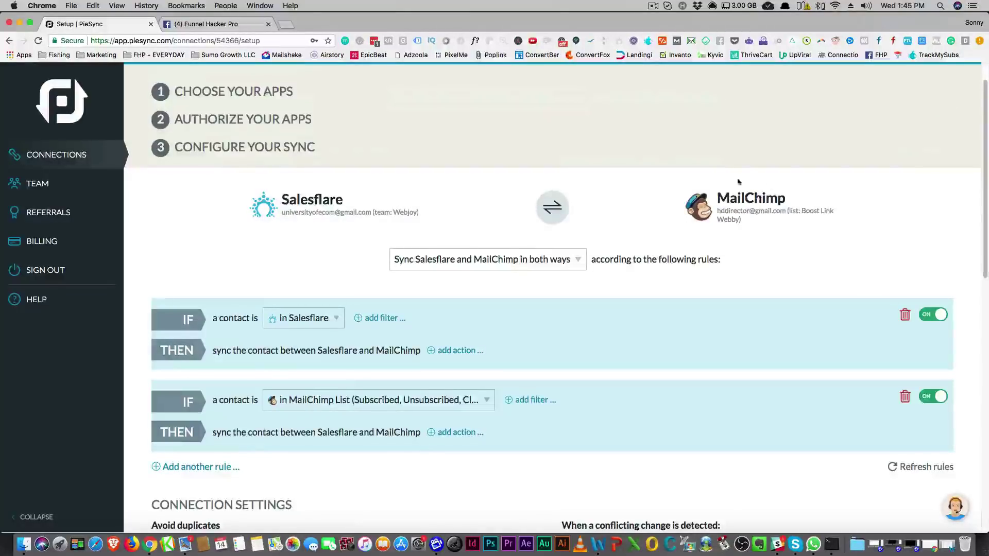
{"action": "left_click", "coordinate": [578, 265]}
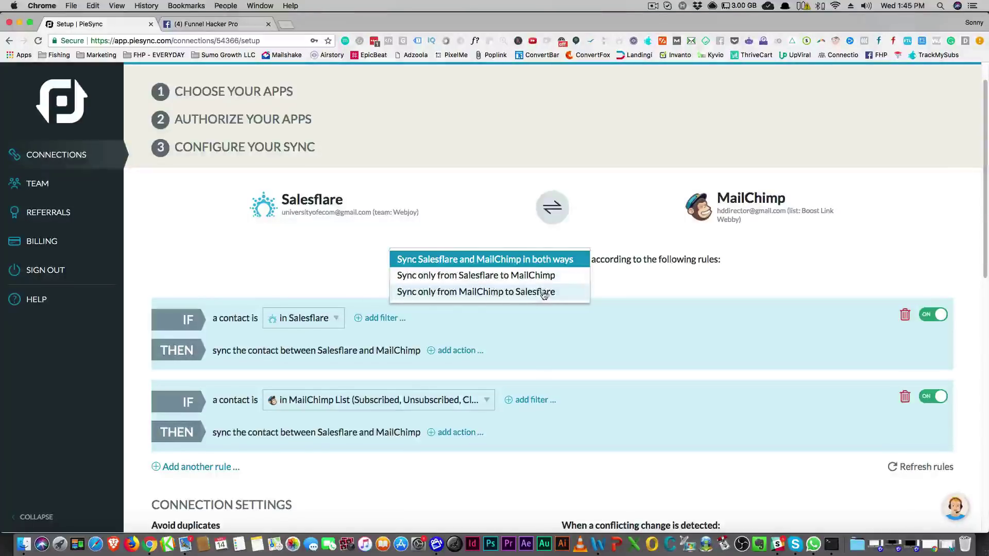
{"action": "left_click", "coordinate": [333, 254]}
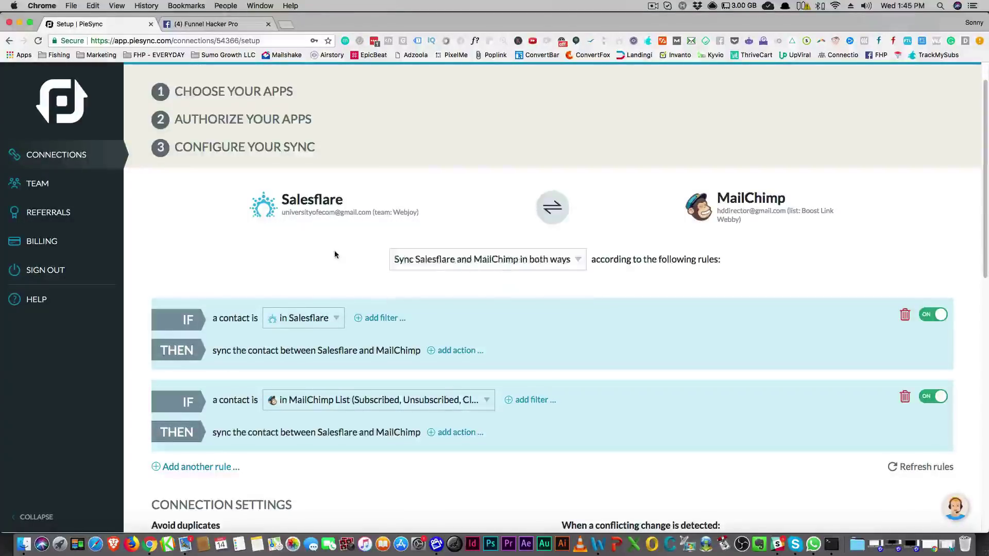
{"action": "scroll", "coordinate": [336, 255], "scroll_direction": "down", "scroll_amount": 5}
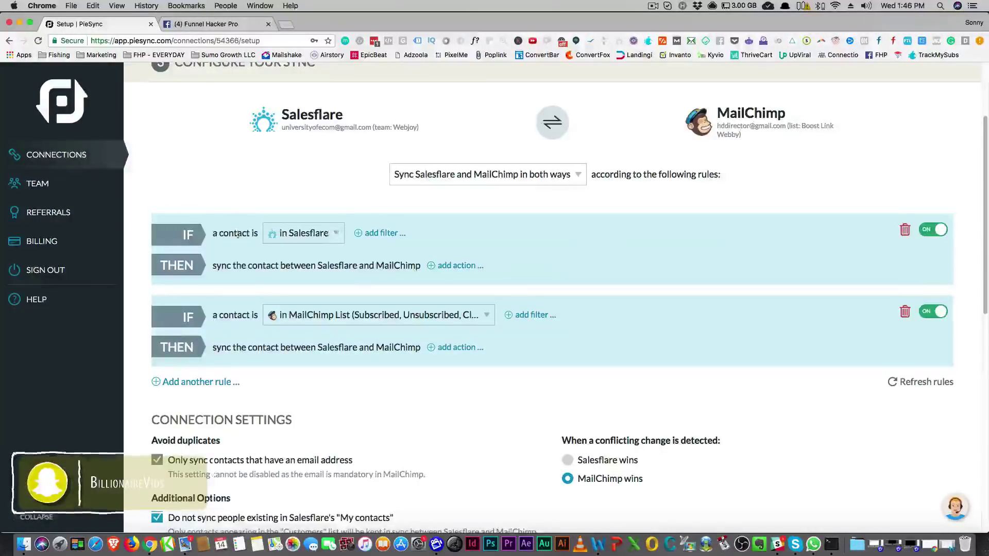
Add an extra, still-empty filter condition to both the Salesflare and MailChimp rules.
{"action": "left_click", "coordinate": [359, 235]}
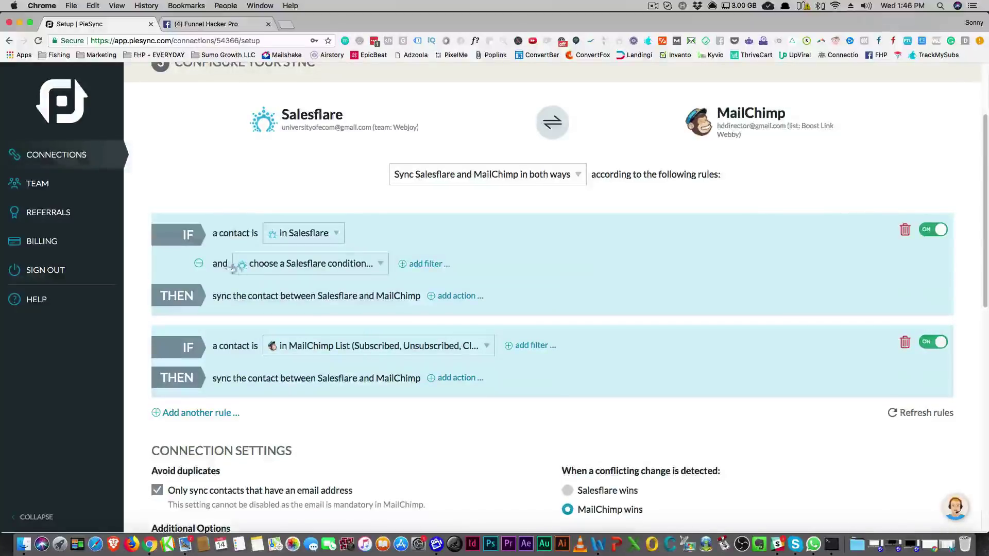
{"action": "left_click", "coordinate": [378, 264]}
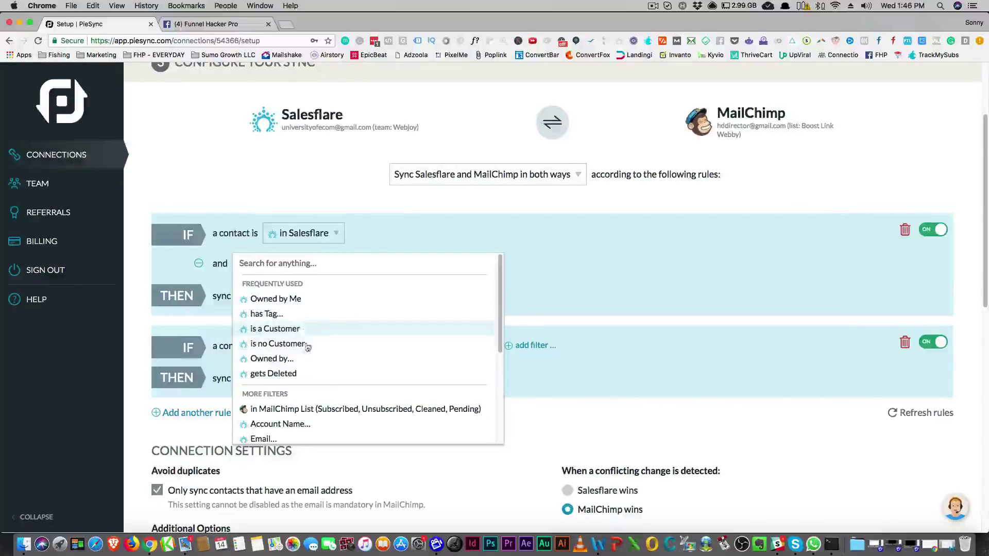
{"action": "scroll", "coordinate": [316, 358], "scroll_direction": "down", "scroll_amount": 2}
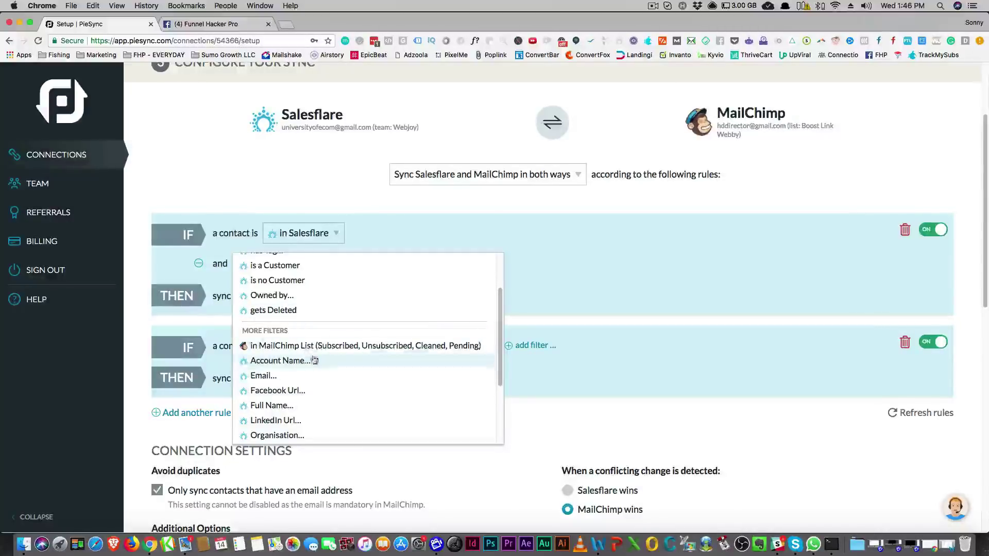
{"action": "left_click", "coordinate": [560, 266]}
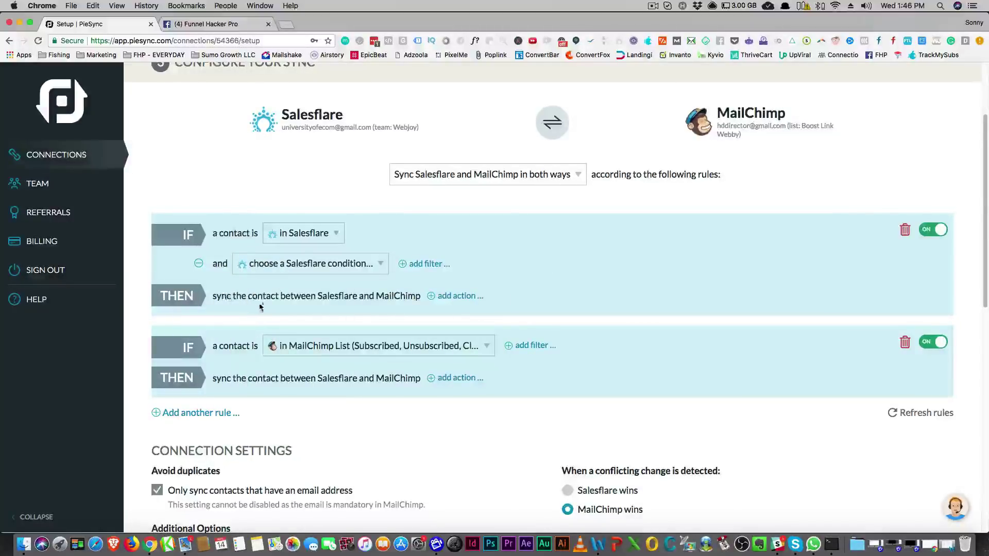
{"action": "left_click", "coordinate": [509, 346]}
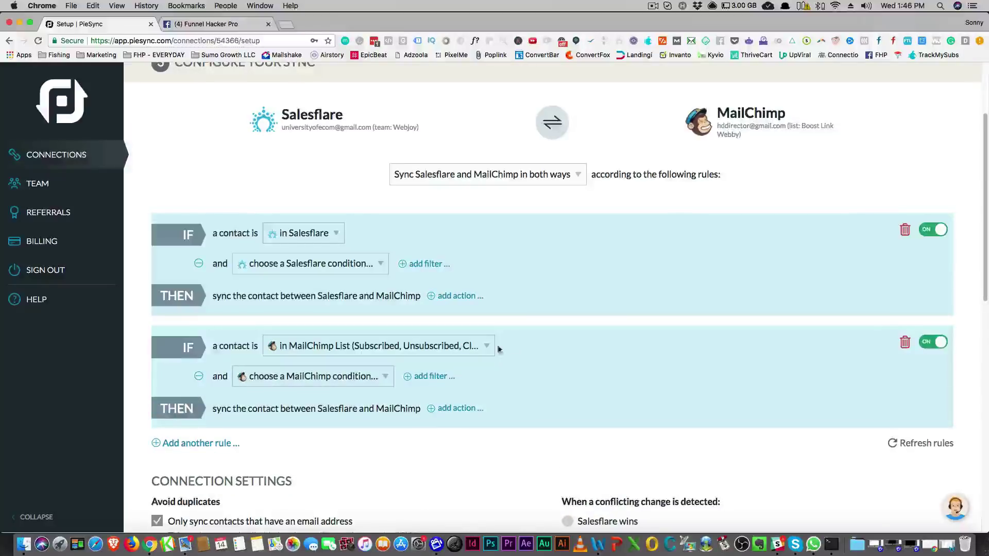
{"action": "left_click", "coordinate": [378, 376]}
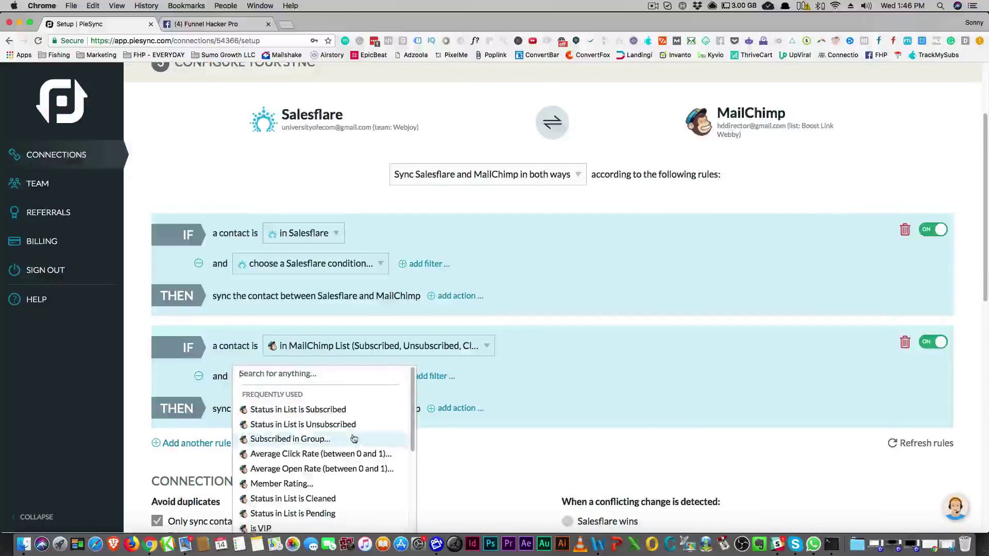
{"action": "scroll", "coordinate": [354, 428], "scroll_direction": "down", "scroll_amount": 3}
{"action": "left_click", "coordinate": [535, 391]}
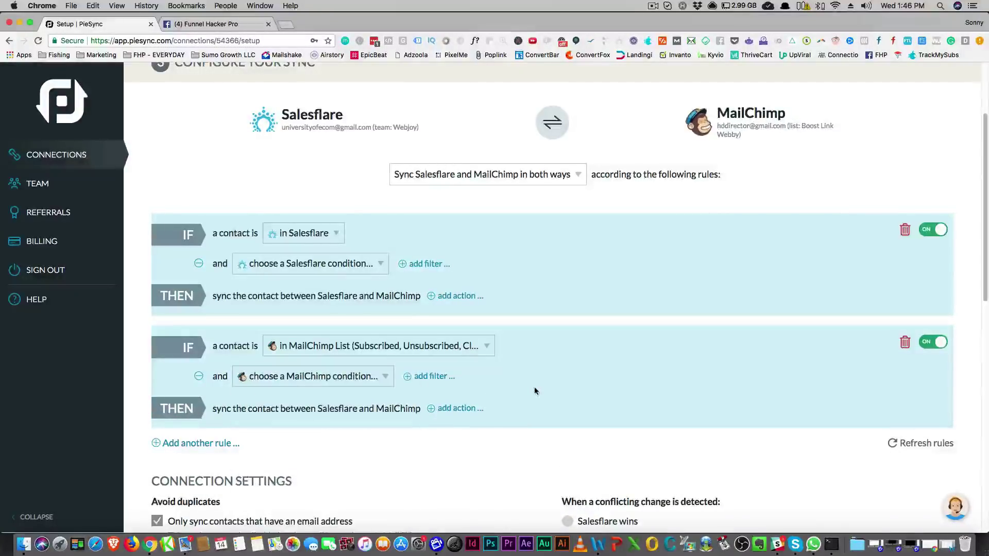
Go to the Team page showing the single active admin member.
{"action": "scroll", "coordinate": [397, 353], "scroll_direction": "down", "scroll_amount": 3}
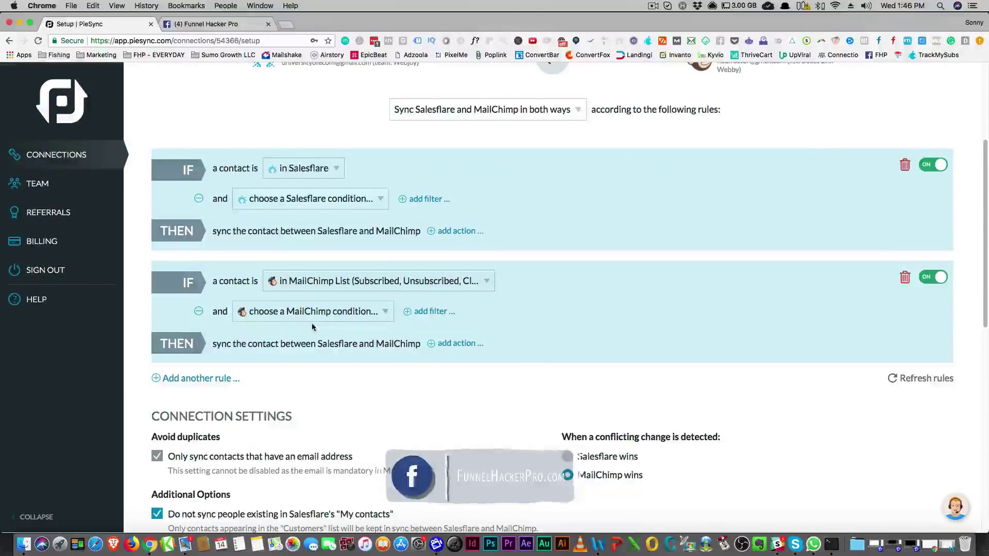
{"action": "scroll", "coordinate": [315, 326], "scroll_direction": "up", "scroll_amount": 1}
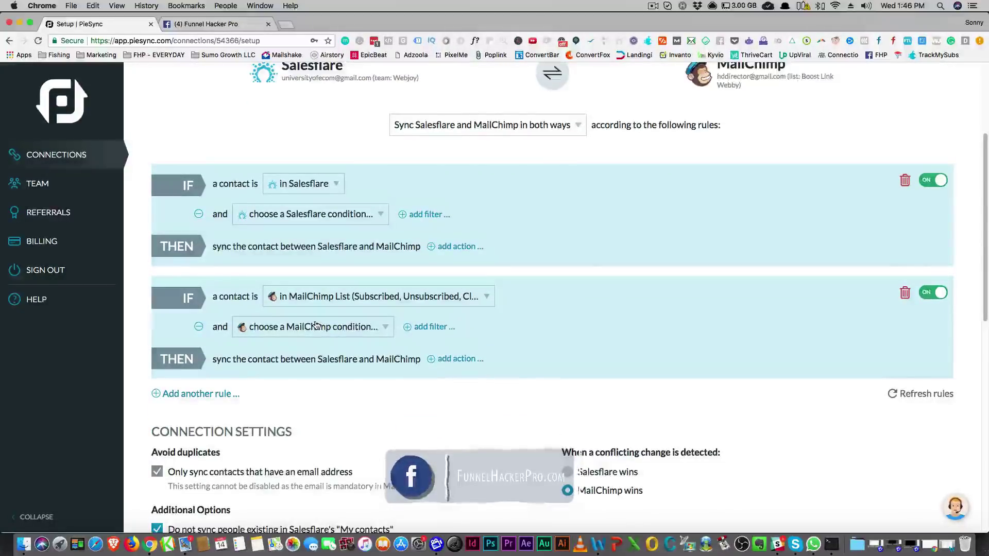
{"action": "scroll", "coordinate": [317, 325], "scroll_direction": "down", "scroll_amount": 5}
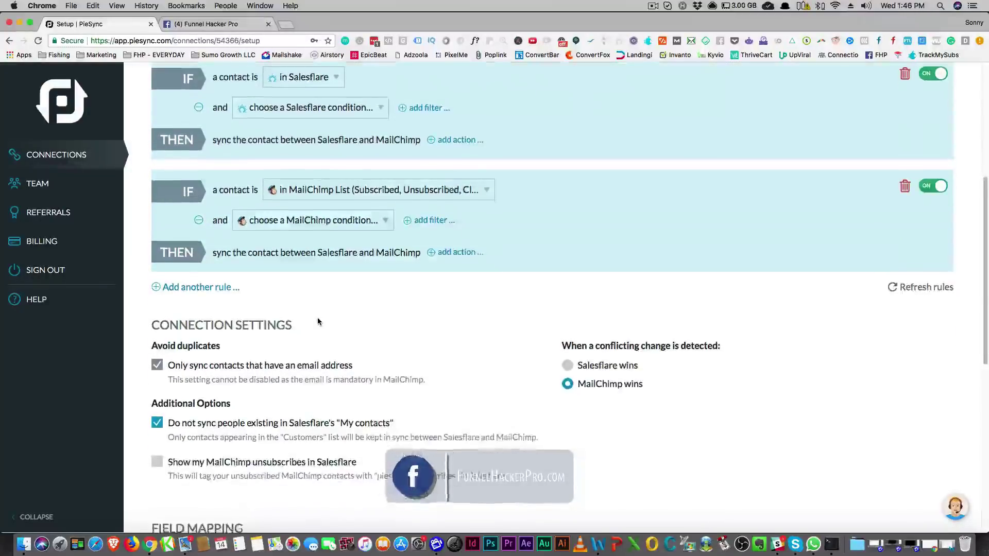
{"action": "left_click", "coordinate": [82, 215]}
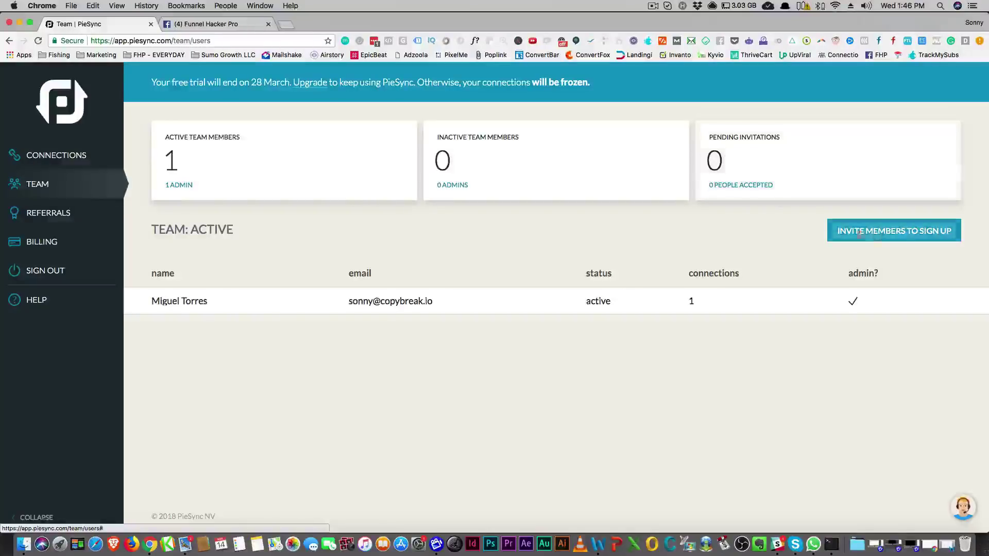
Look over the referral program page, ending on Connections with the incomplete Salesflare–MailChimp connection.
{"action": "left_click", "coordinate": [68, 219]}
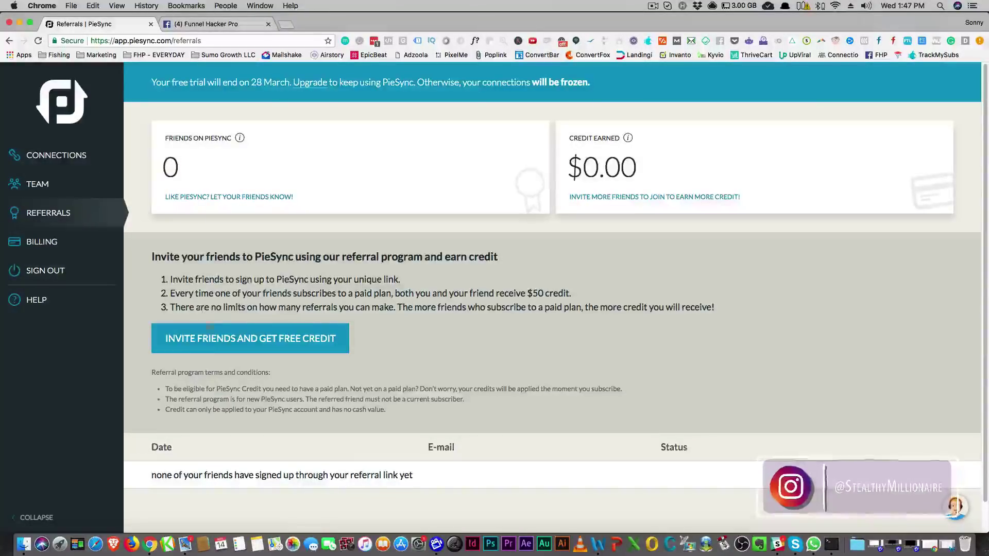
{"action": "scroll", "coordinate": [224, 332], "scroll_direction": "down", "scroll_amount": 2}
{"action": "scroll", "coordinate": [224, 329], "scroll_direction": "up", "scroll_amount": 1}
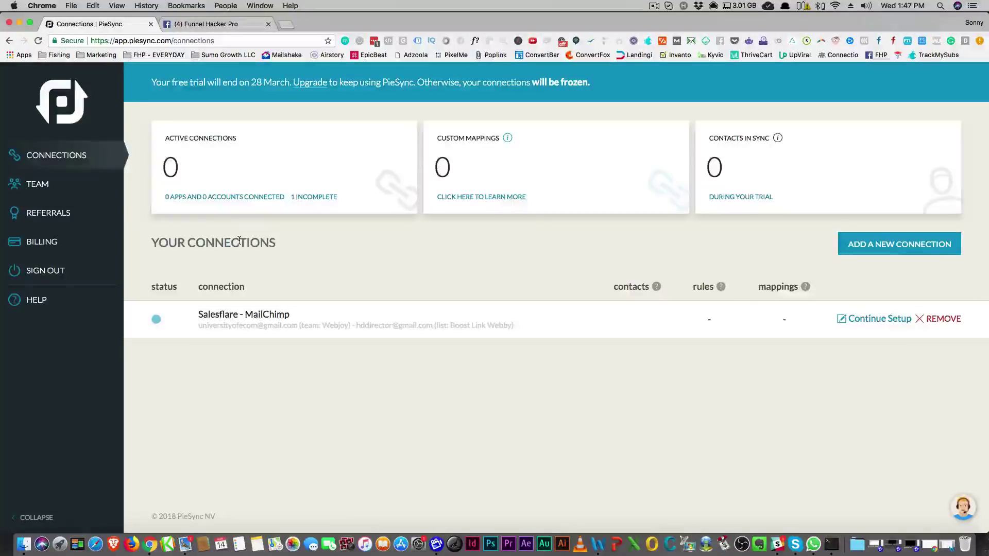
Start a new connection and search for and select Salesflare as the first app.
{"action": "left_click", "coordinate": [880, 246]}
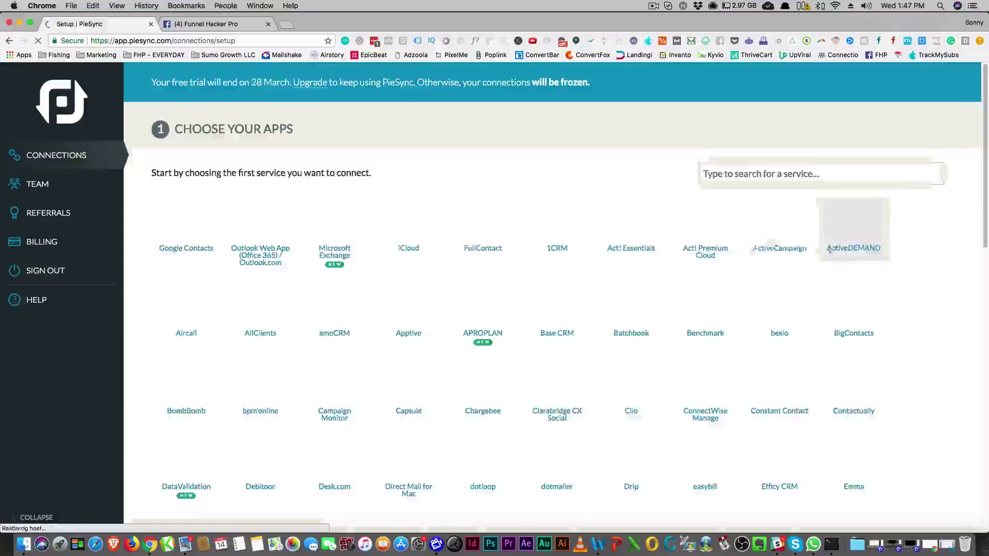
{"action": "scroll", "coordinate": [404, 241], "scroll_direction": "down", "scroll_amount": 5}
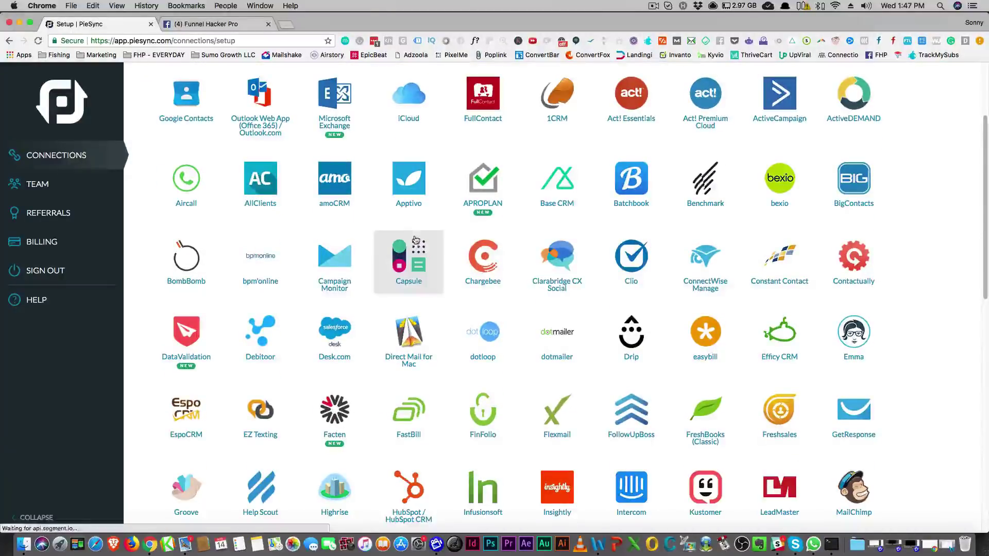
{"action": "scroll", "coordinate": [481, 322], "scroll_direction": "down", "scroll_amount": 1}
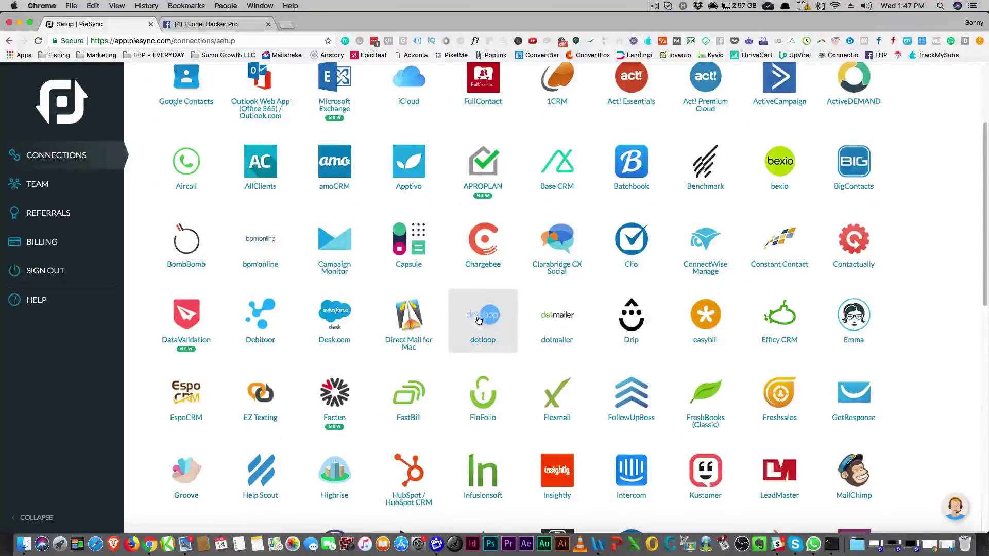
{"action": "scroll", "coordinate": [705, 103], "scroll_direction": "up", "scroll_amount": 4}
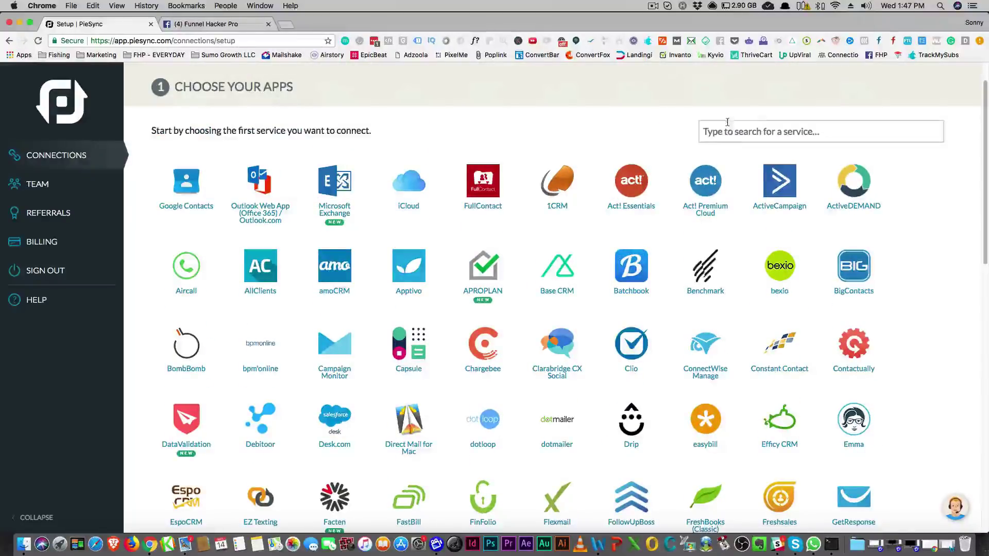
{"action": "left_click", "coordinate": [728, 132]}
{"action": "type", "text": "salesflae"}
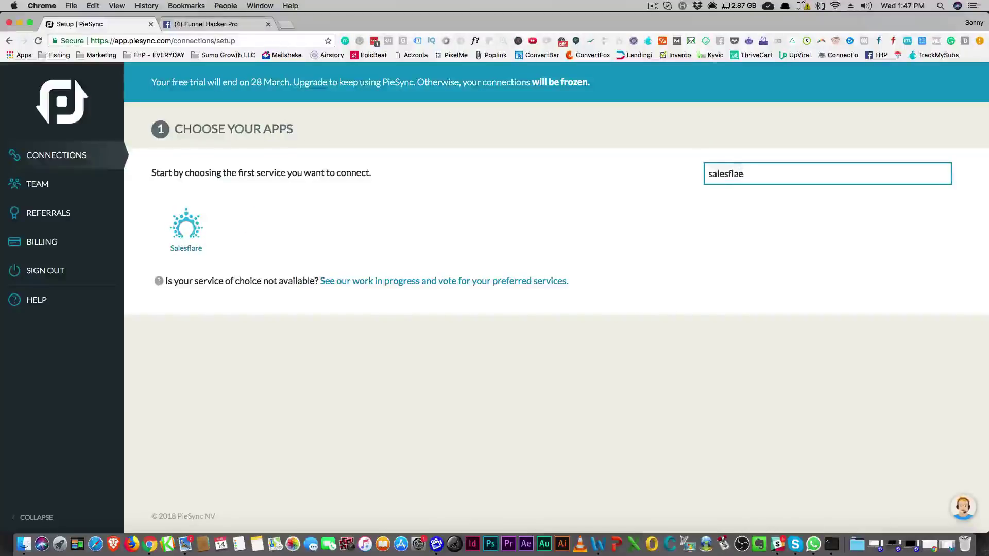
{"action": "left_click", "coordinate": [186, 226]}
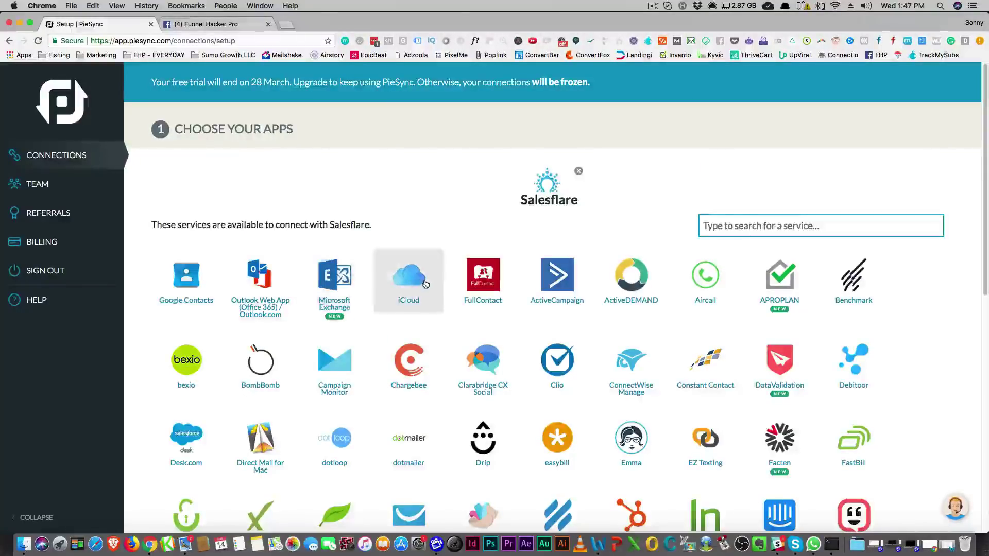
Choose Stripe from the compatible-apps grid as the app to sync with.
{"action": "scroll", "coordinate": [426, 283], "scroll_direction": "down", "scroll_amount": 3}
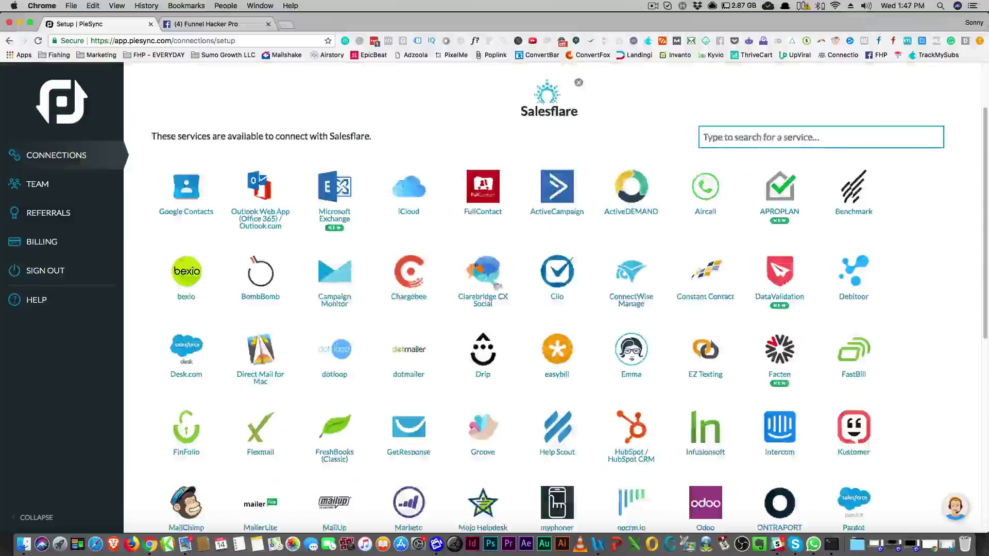
{"action": "scroll", "coordinate": [454, 311], "scroll_direction": "down", "scroll_amount": 2}
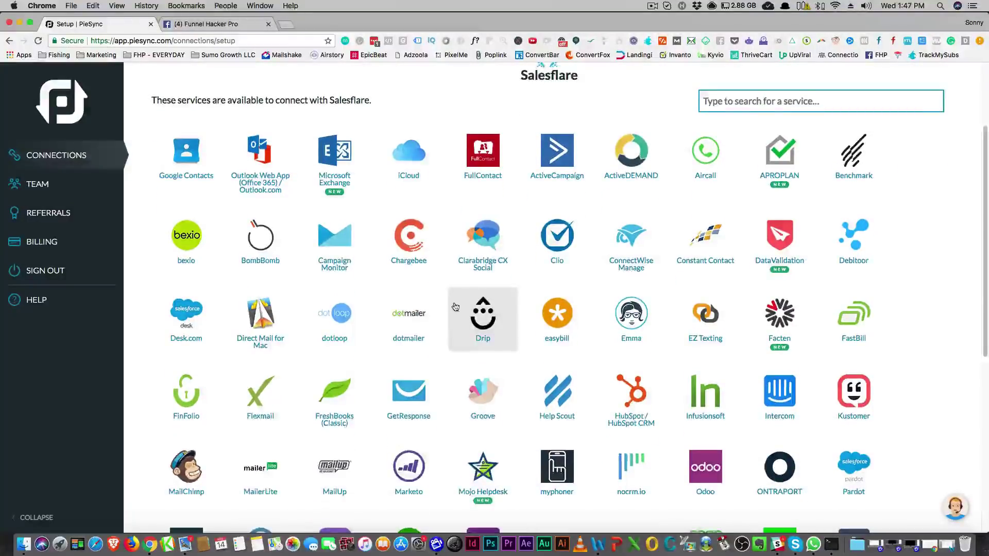
{"action": "scroll", "coordinate": [454, 311], "scroll_direction": "down", "scroll_amount": 3}
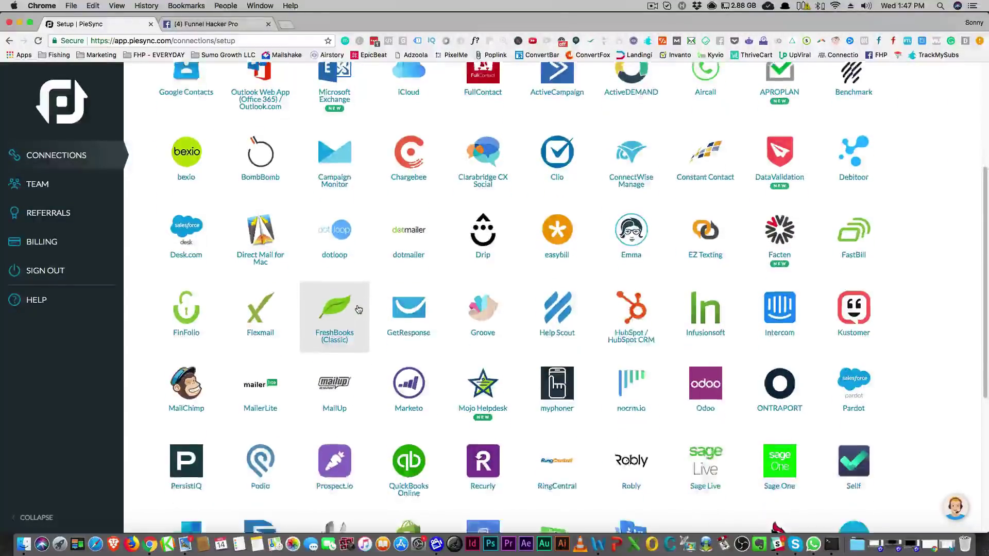
{"action": "scroll", "coordinate": [362, 310], "scroll_direction": "down", "scroll_amount": 4}
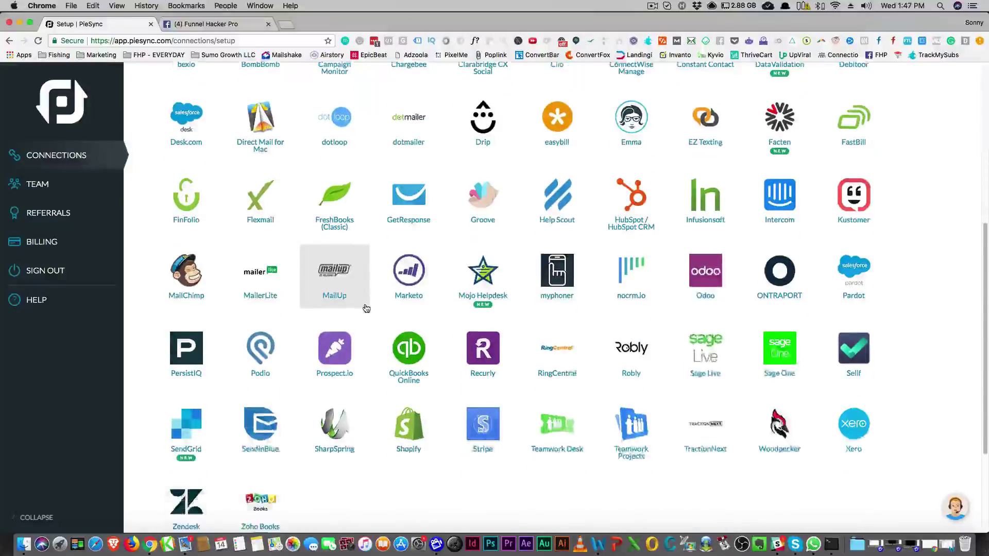
{"action": "scroll", "coordinate": [366, 309], "scroll_direction": "down", "scroll_amount": 2}
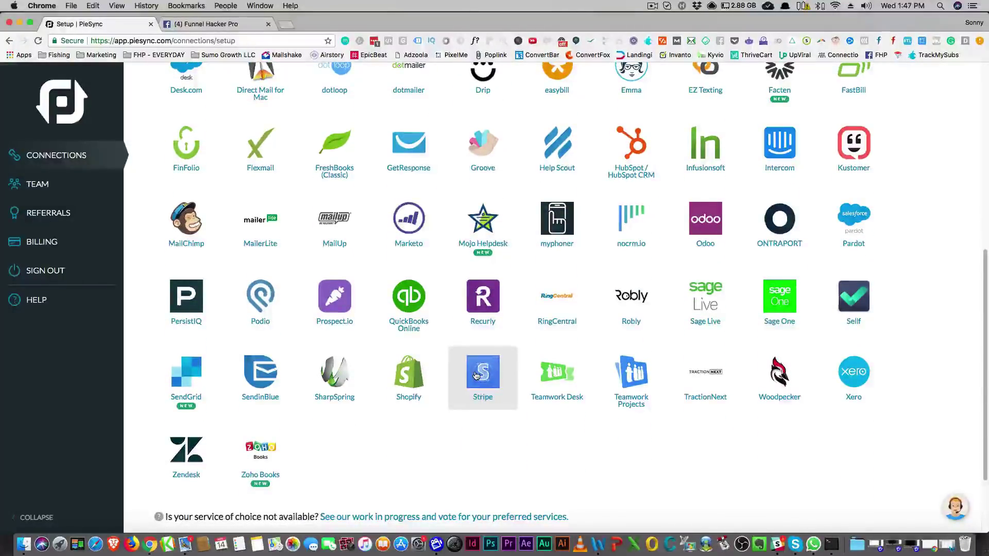
{"action": "left_click", "coordinate": [476, 375]}
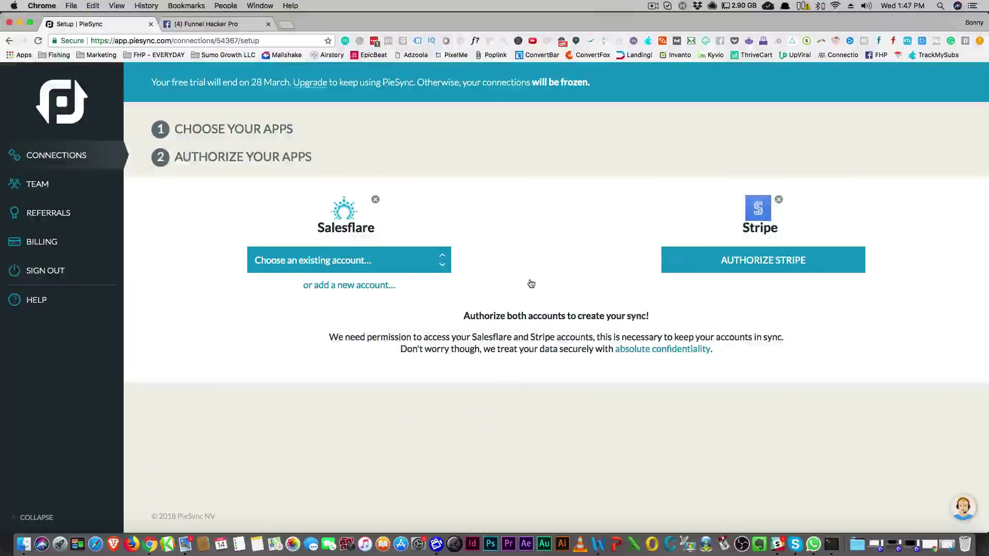
Select the existing Salesflare account, then sign in and connect the Stripe account.
{"action": "left_click", "coordinate": [403, 260]}
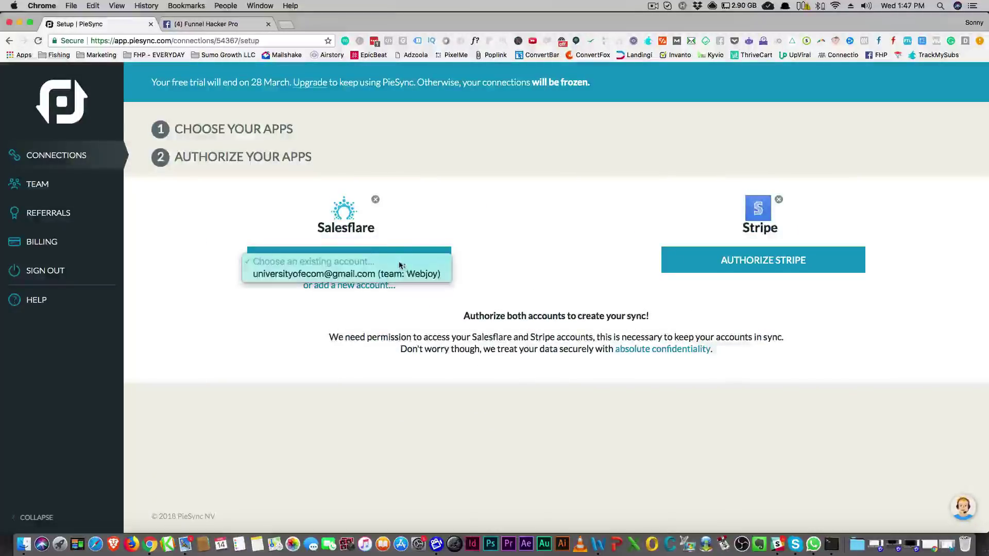
{"action": "left_click", "coordinate": [370, 275]}
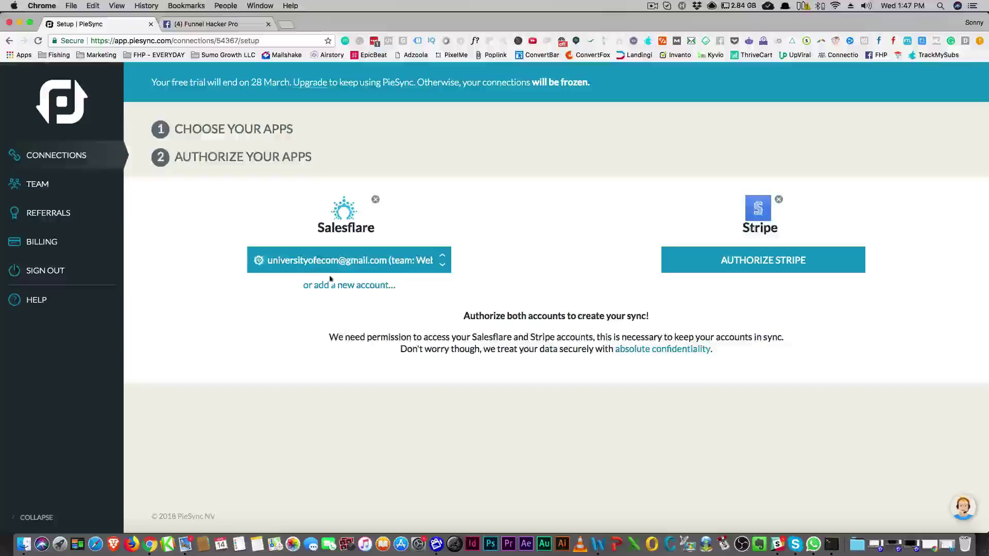
{"action": "left_click", "coordinate": [793, 270]}
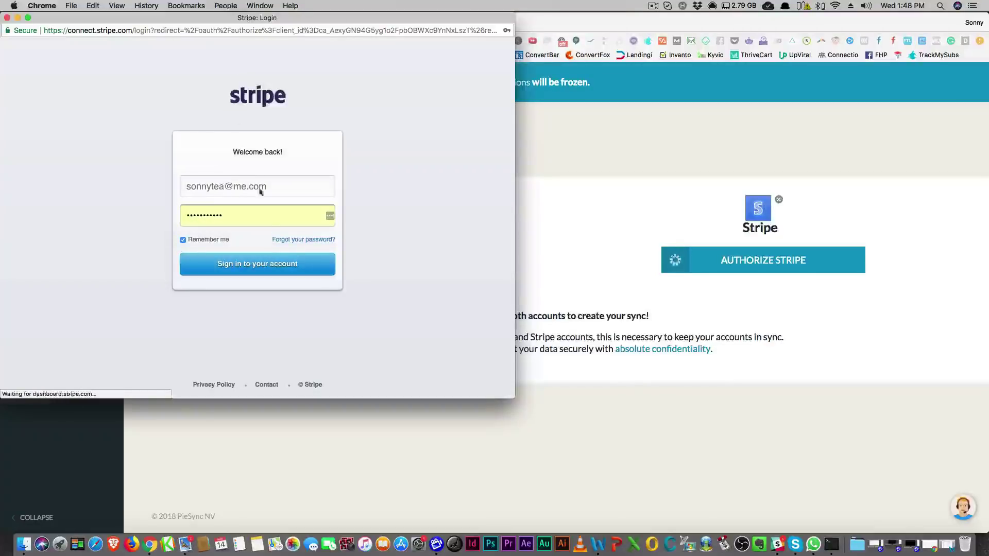
{"action": "left_click", "coordinate": [263, 271]}
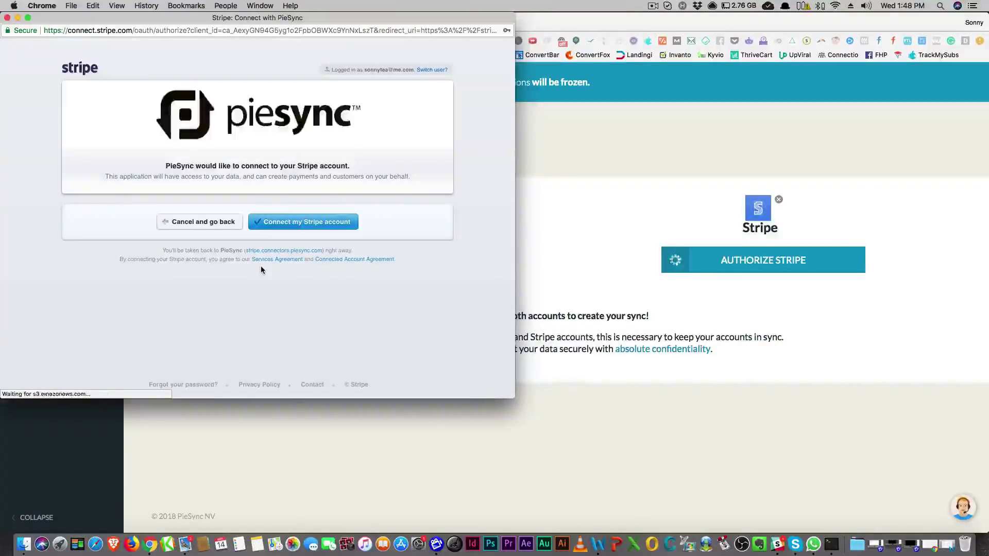
{"action": "left_click", "coordinate": [303, 220]}
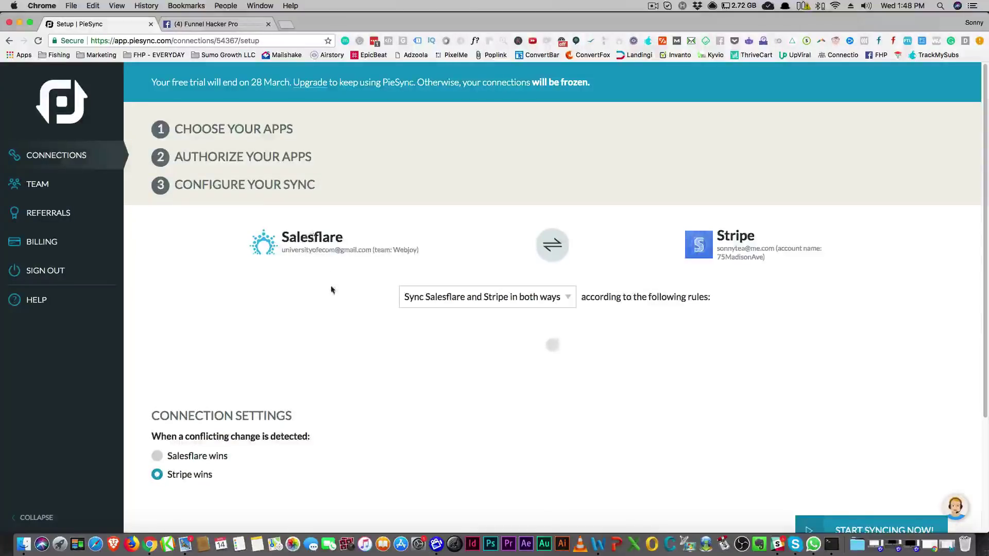
{"action": "scroll", "coordinate": [340, 309], "scroll_direction": "down", "scroll_amount": 2}
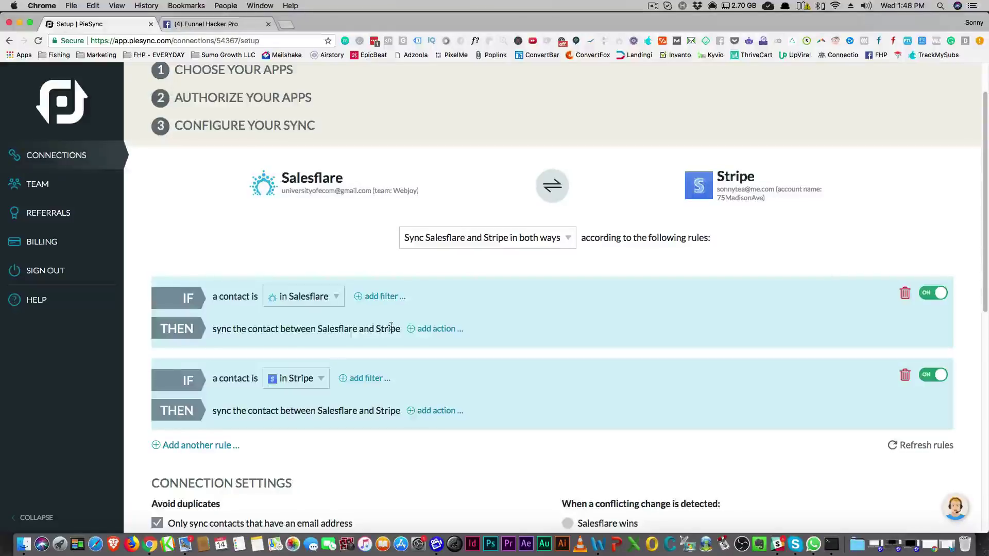
{"action": "scroll", "coordinate": [378, 322], "scroll_direction": "down", "scroll_amount": 5}
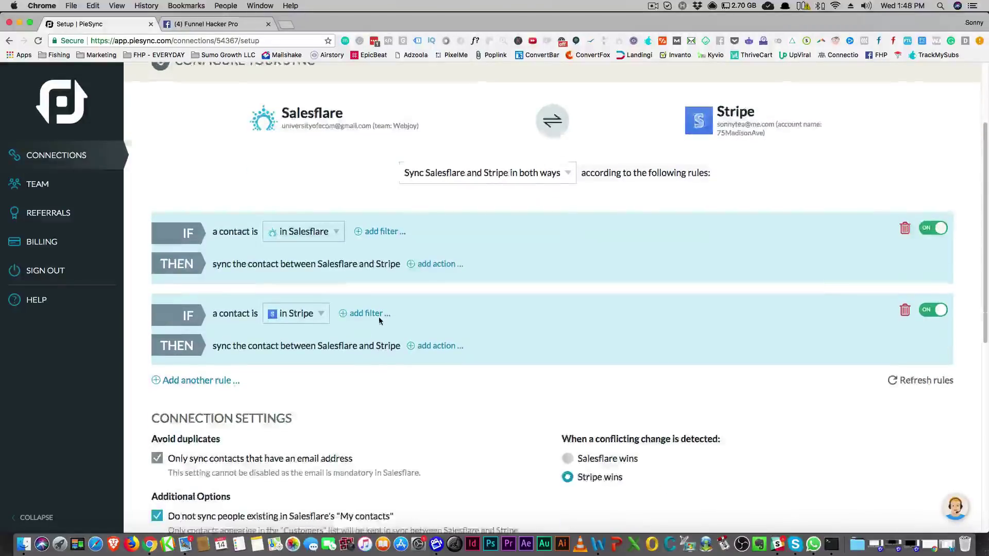
{"action": "left_click", "coordinate": [214, 311]}
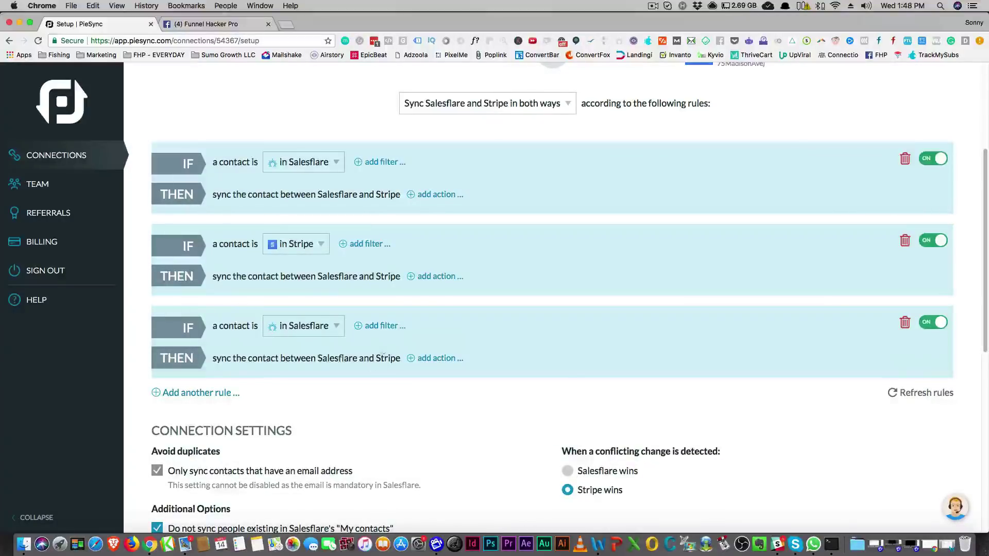
{"action": "left_click", "coordinate": [415, 363]}
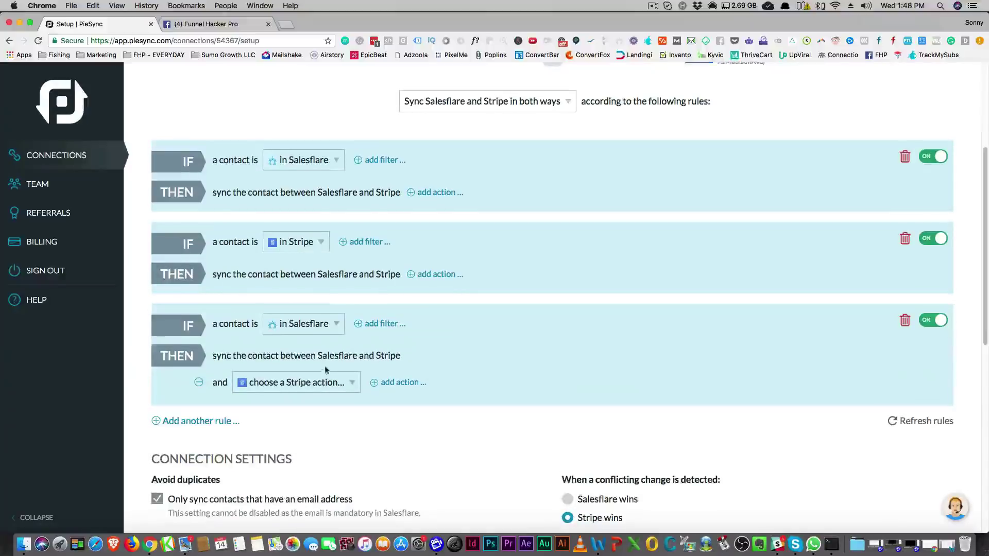
{"action": "left_click", "coordinate": [312, 382]}
{"action": "scroll", "coordinate": [311, 369], "scroll_direction": "down", "scroll_amount": 2}
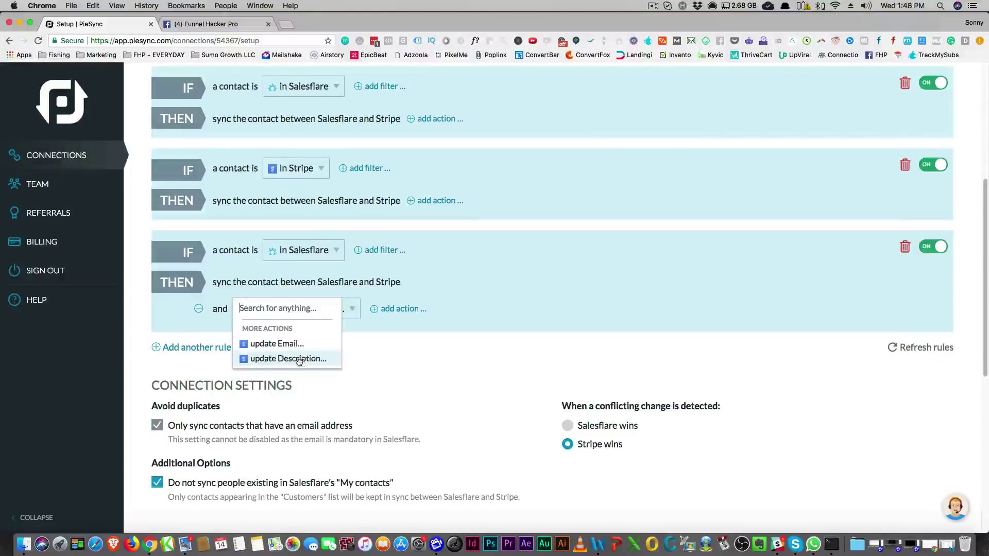
{"action": "left_click", "coordinate": [402, 351]}
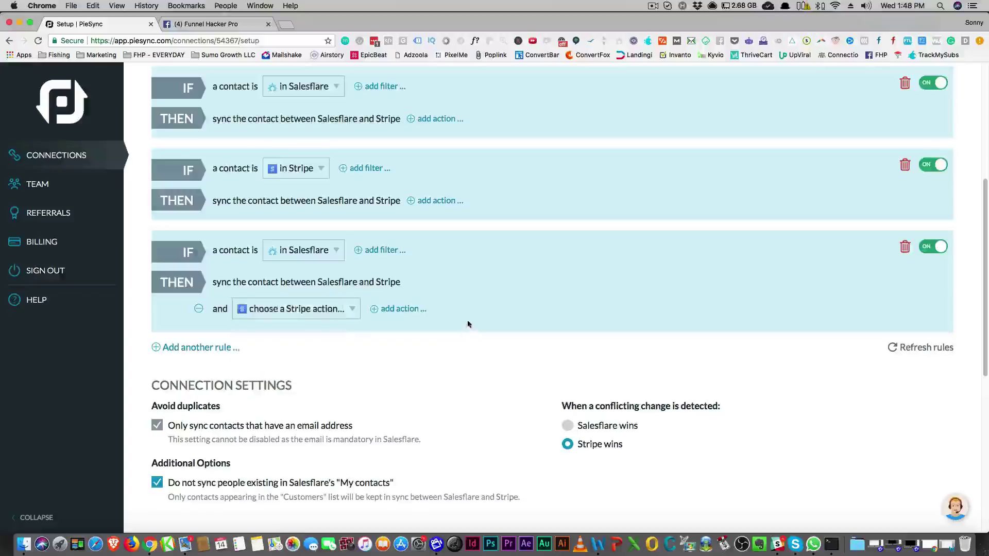
{"action": "left_click", "coordinate": [324, 255]}
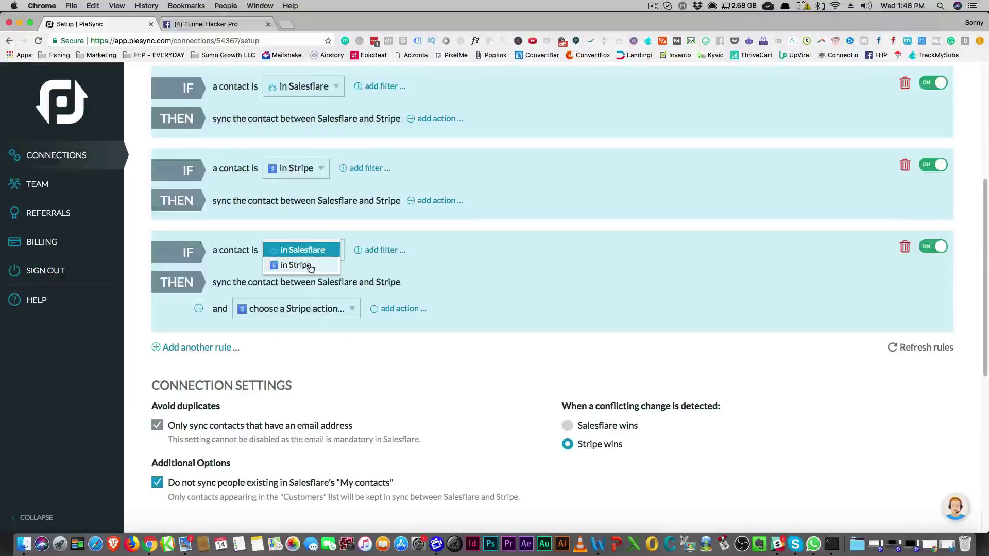
{"action": "left_click", "coordinate": [439, 267]}
{"action": "scroll", "coordinate": [378, 272], "scroll_direction": "up", "scroll_amount": 3}
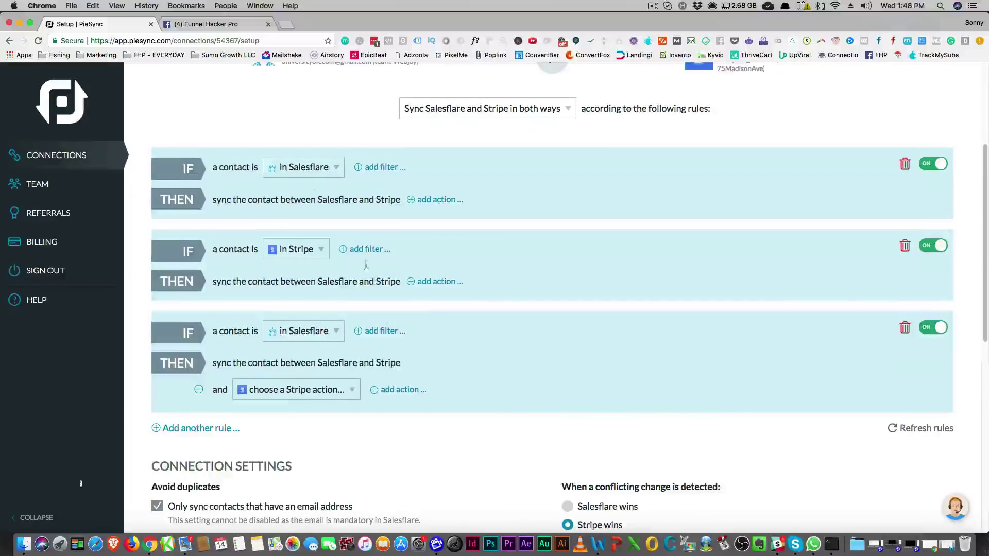
{"action": "left_click", "coordinate": [905, 328]}
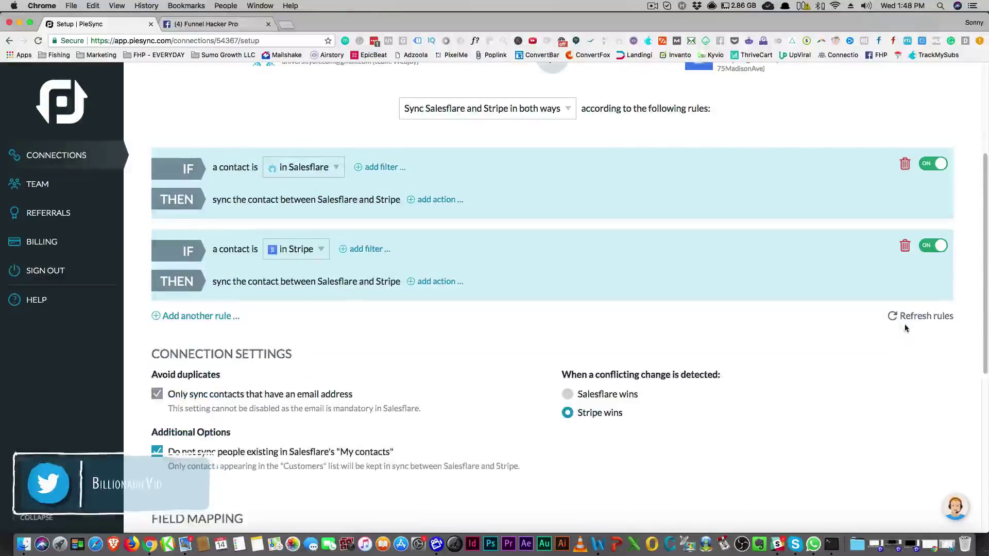
{"action": "scroll", "coordinate": [361, 345], "scroll_direction": "down", "scroll_amount": 1}
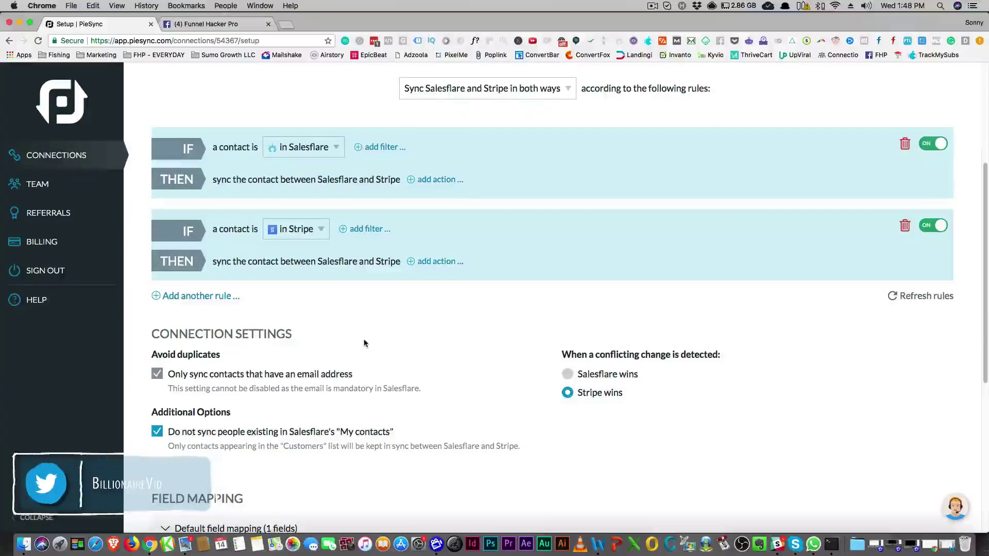
{"action": "scroll", "coordinate": [364, 344], "scroll_direction": "down", "scroll_amount": 1}
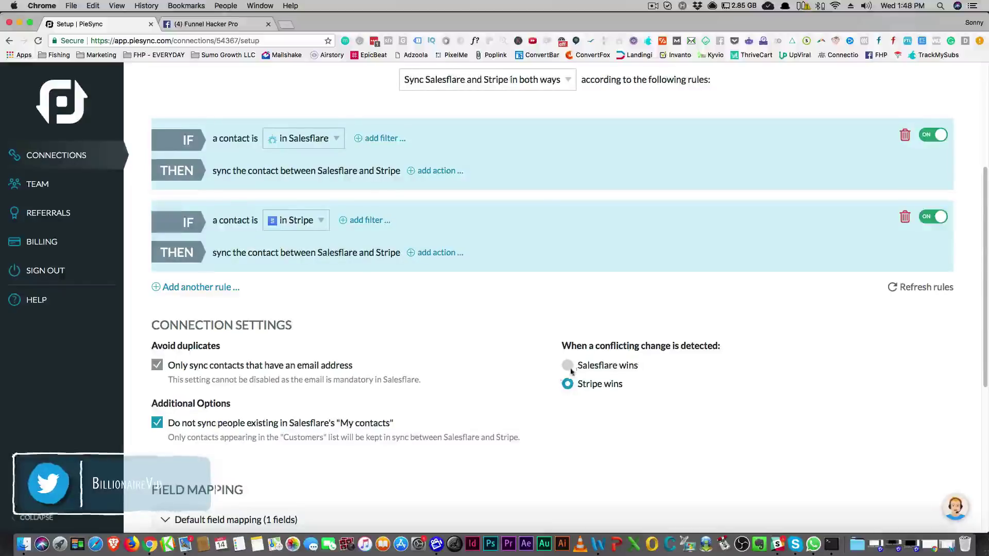
{"action": "scroll", "coordinate": [571, 371], "scroll_direction": "down", "scroll_amount": 1}
{"action": "left_click_drag", "start_coordinate": [561, 333], "coordinate": [719, 334]}
{"action": "left_click", "coordinate": [627, 334]}
{"action": "scroll", "coordinate": [627, 335], "scroll_direction": "down", "scroll_amount": 3}
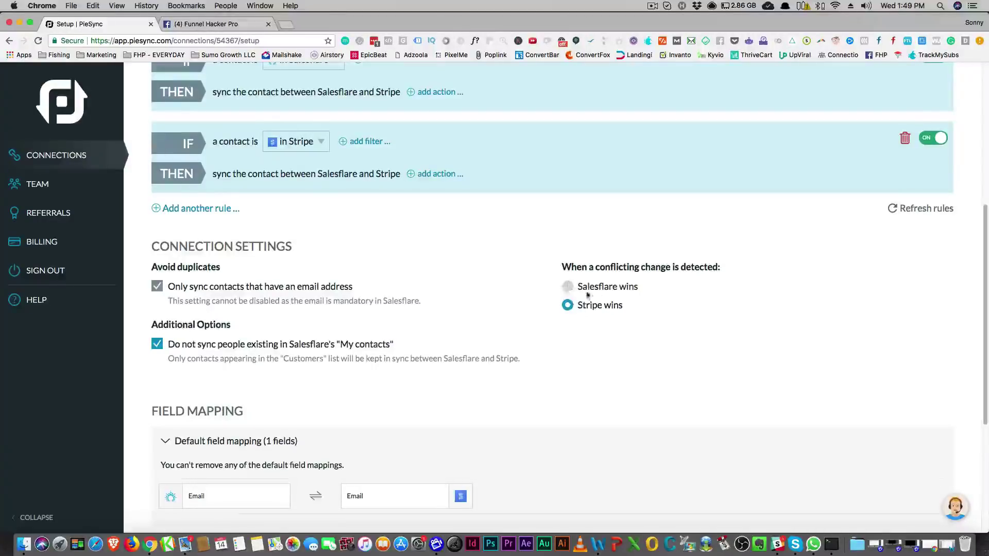
{"action": "left_click", "coordinate": [569, 288]}
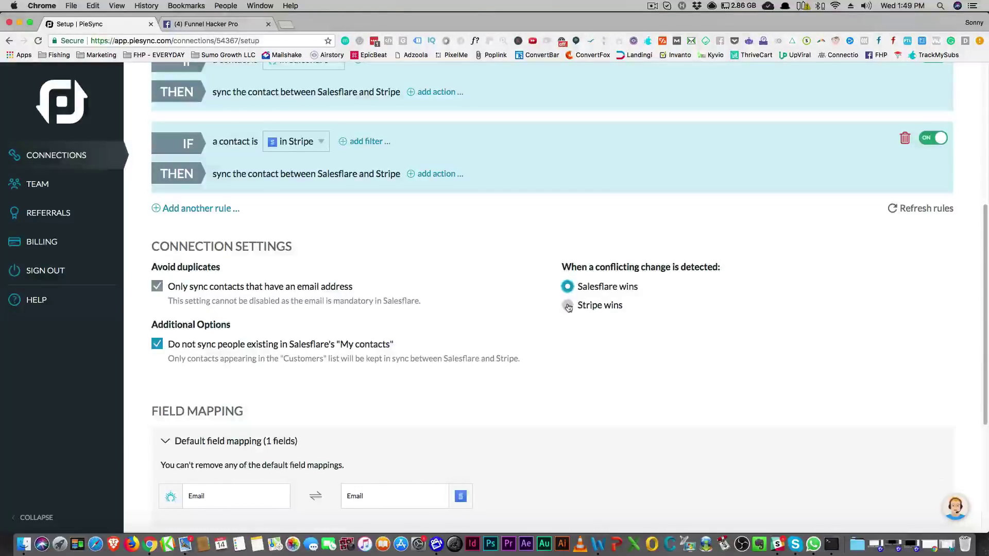
{"action": "left_click", "coordinate": [568, 307]}
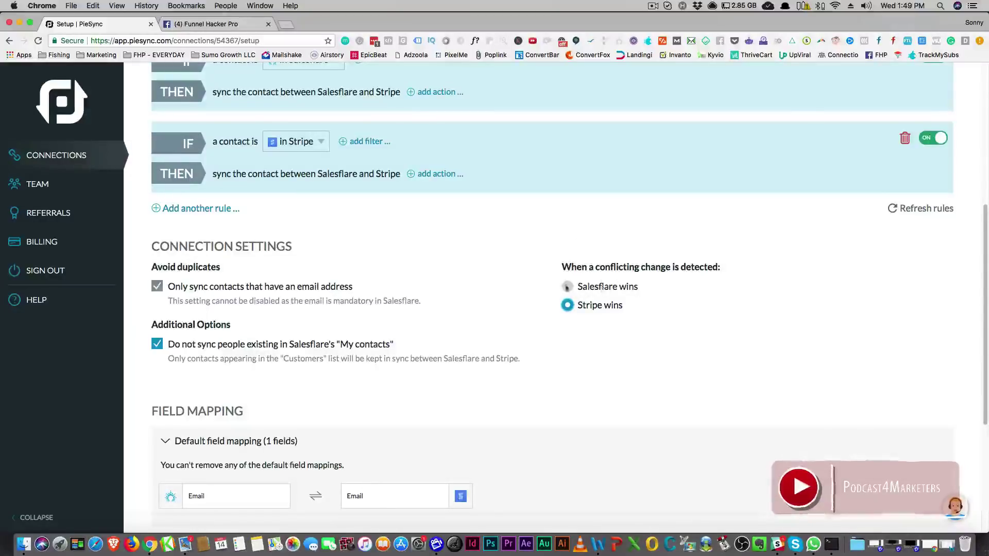
{"action": "scroll", "coordinate": [434, 297], "scroll_direction": "down", "scroll_amount": 3}
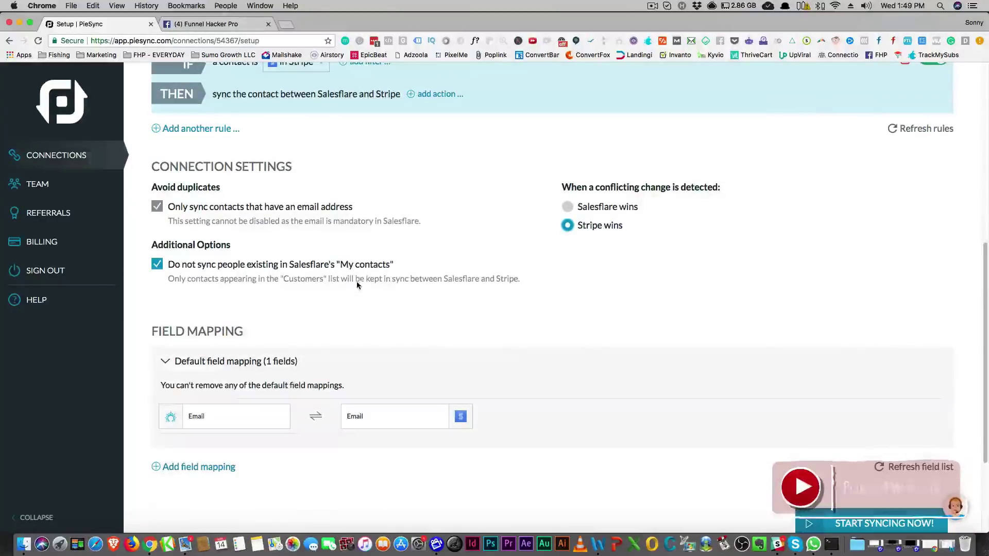
{"action": "scroll", "coordinate": [230, 279], "scroll_direction": "down", "scroll_amount": 1}
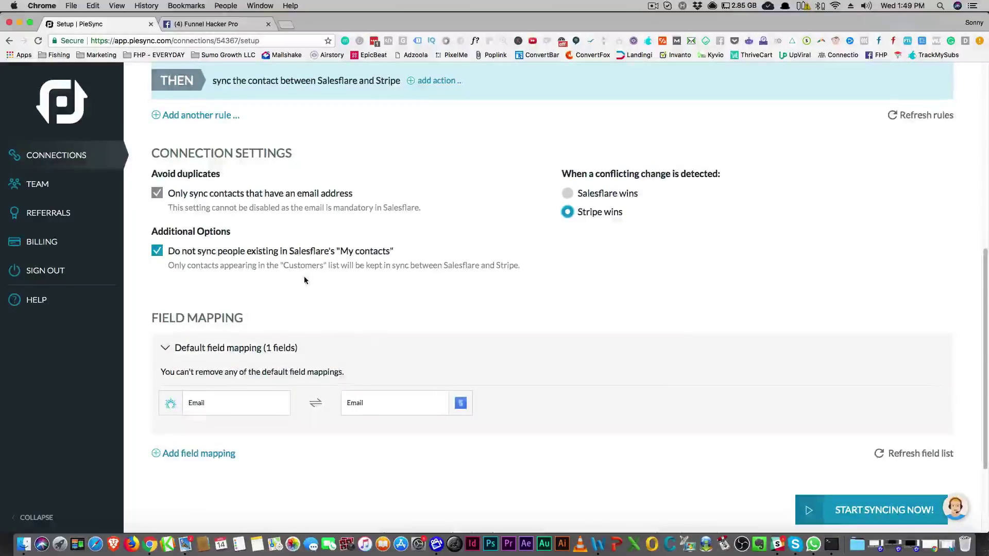
{"action": "scroll", "coordinate": [305, 278], "scroll_direction": "down", "scroll_amount": 5}
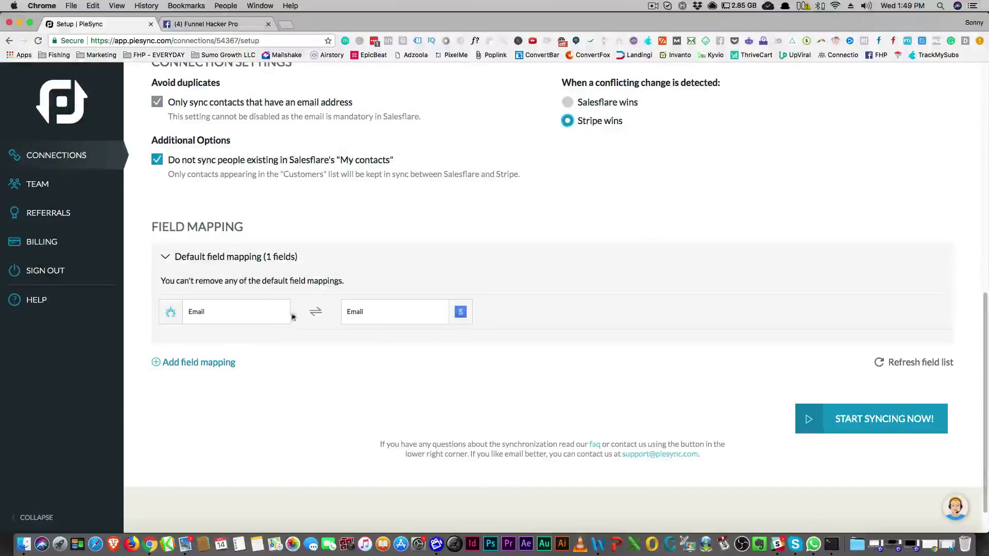
{"action": "scroll", "coordinate": [259, 333], "scroll_direction": "down", "scroll_amount": 2}
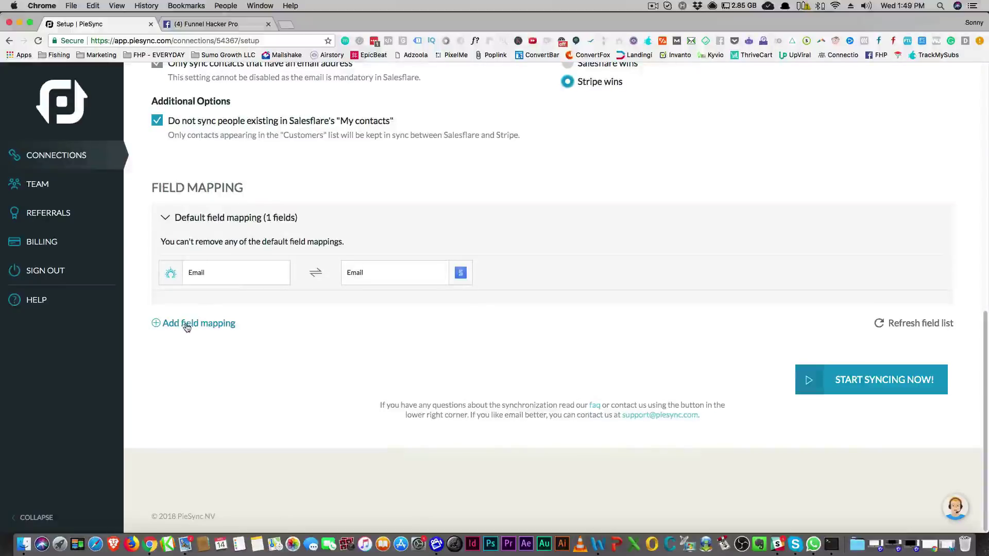
Add a field mapping row and try Salesflare's Addresses and Full Name against Stripe fields.
{"action": "left_click", "coordinate": [187, 325]}
{"action": "left_click", "coordinate": [220, 340]}
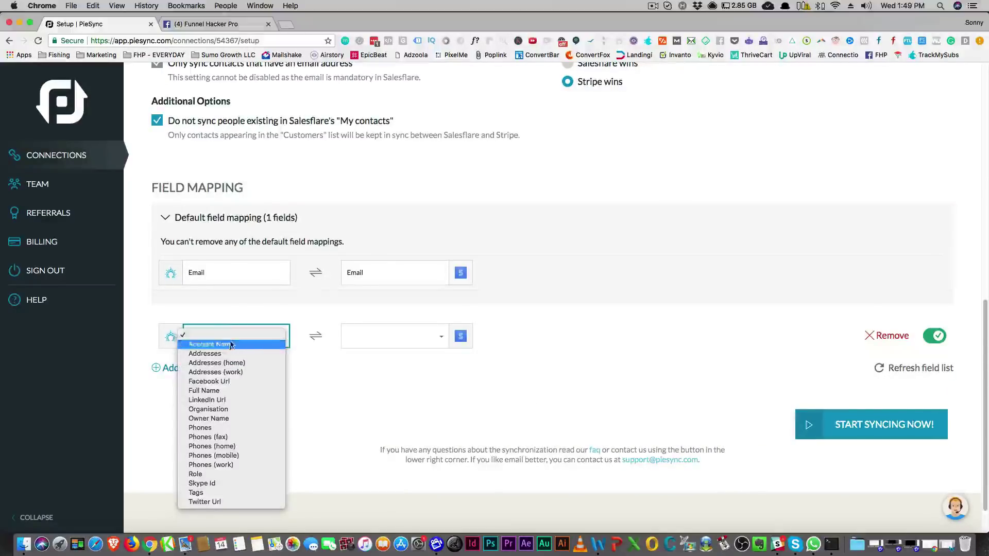
{"action": "left_click", "coordinate": [380, 336]}
{"action": "left_click", "coordinate": [235, 336]}
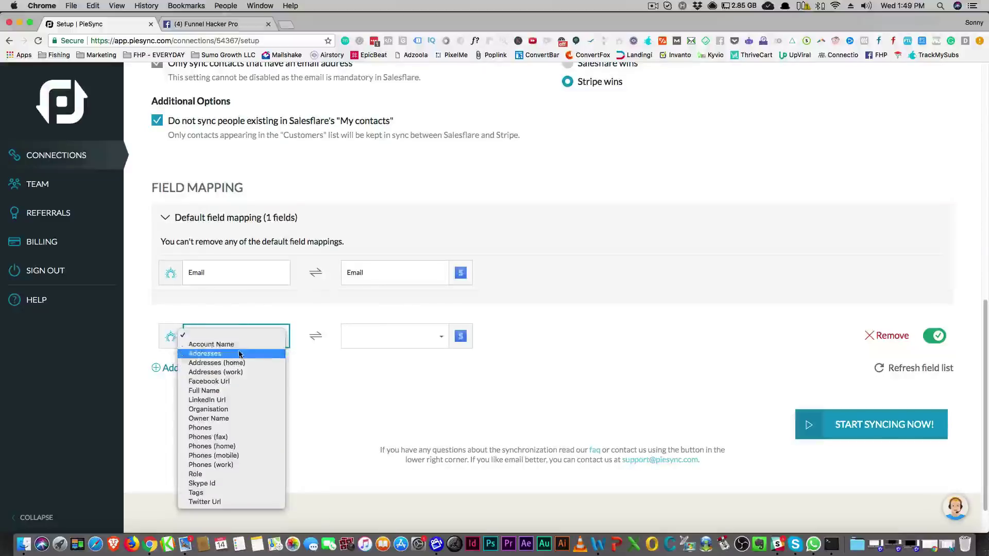
{"action": "left_click", "coordinate": [239, 354]}
{"action": "left_click", "coordinate": [422, 338]}
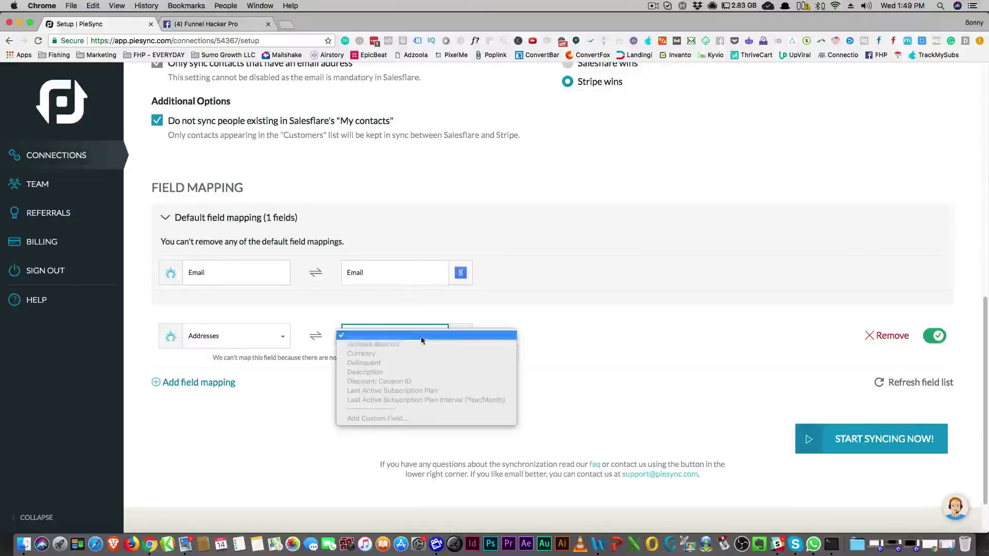
{"action": "left_click", "coordinate": [379, 316]}
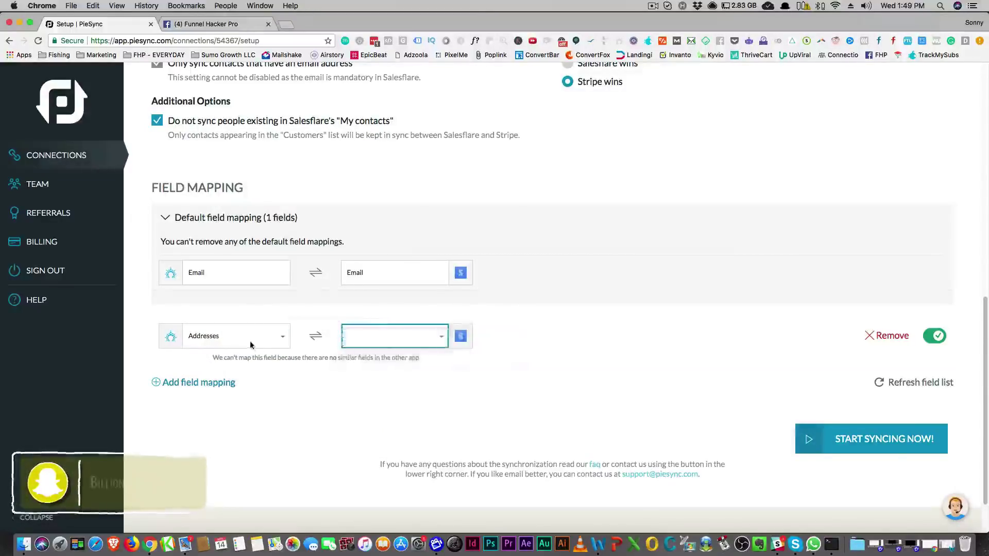
{"action": "left_click", "coordinate": [250, 338]}
{"action": "left_click", "coordinate": [245, 373]}
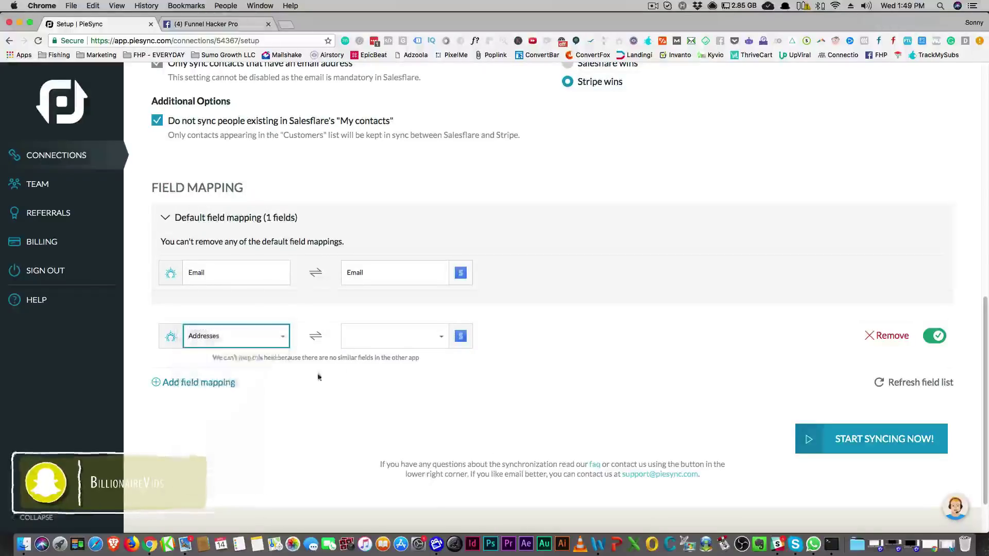
{"action": "left_click", "coordinate": [403, 336]}
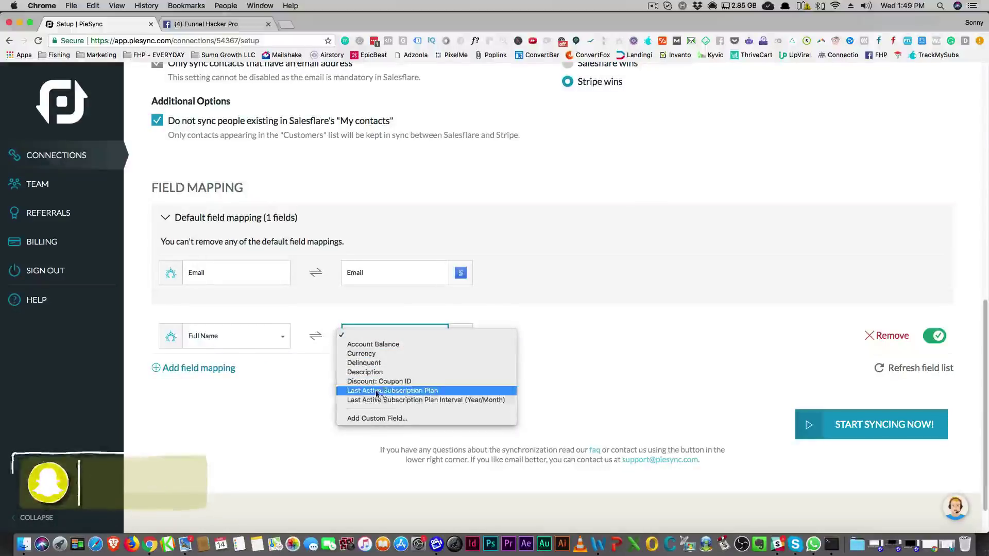
{"action": "left_click", "coordinate": [273, 337]}
Settle on LinkedIn Url as the Salesflare field, leaving the Stripe field empty.
{"action": "left_click", "coordinate": [274, 338]}
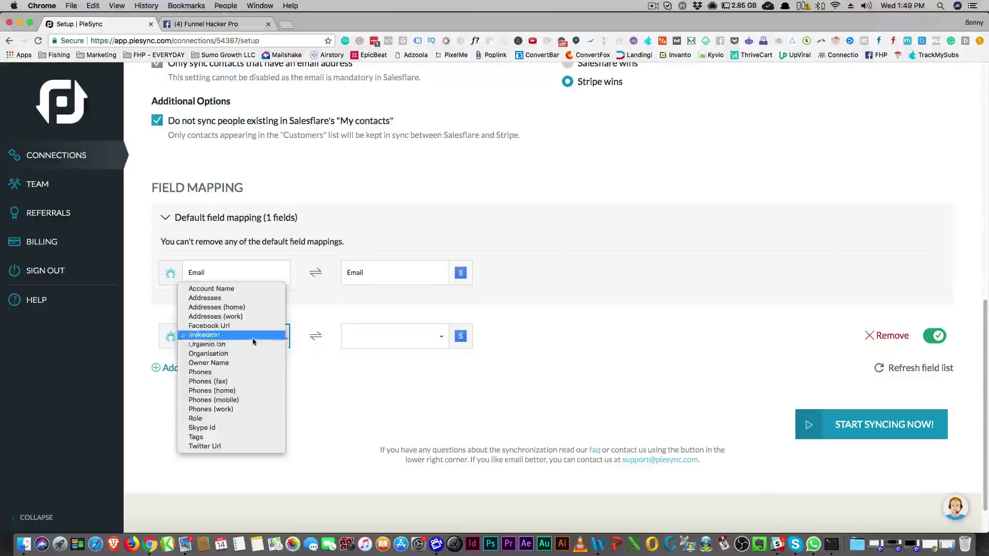
{"action": "left_click", "coordinate": [227, 336]}
{"action": "left_click", "coordinate": [364, 341]}
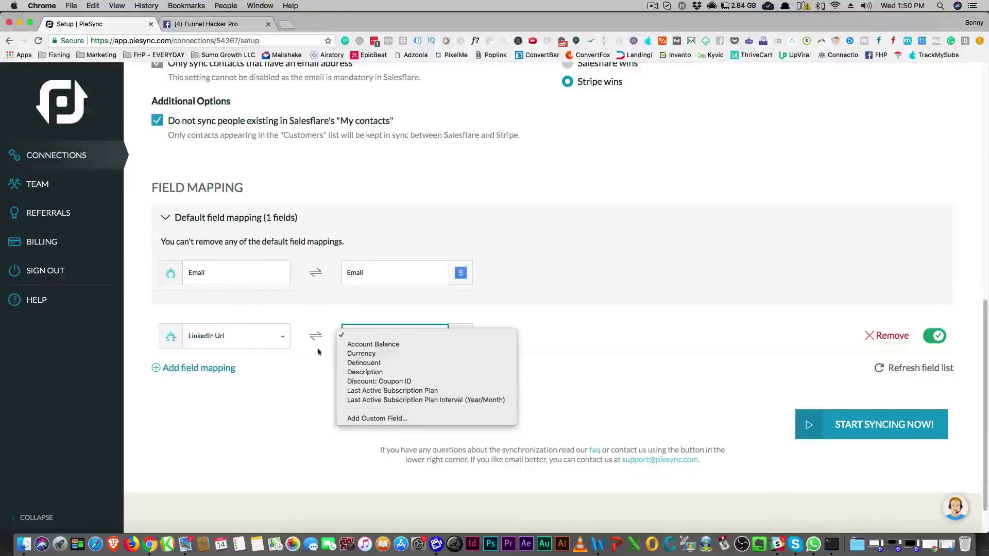
{"action": "left_click", "coordinate": [231, 335]}
{"action": "left_click", "coordinate": [232, 335]}
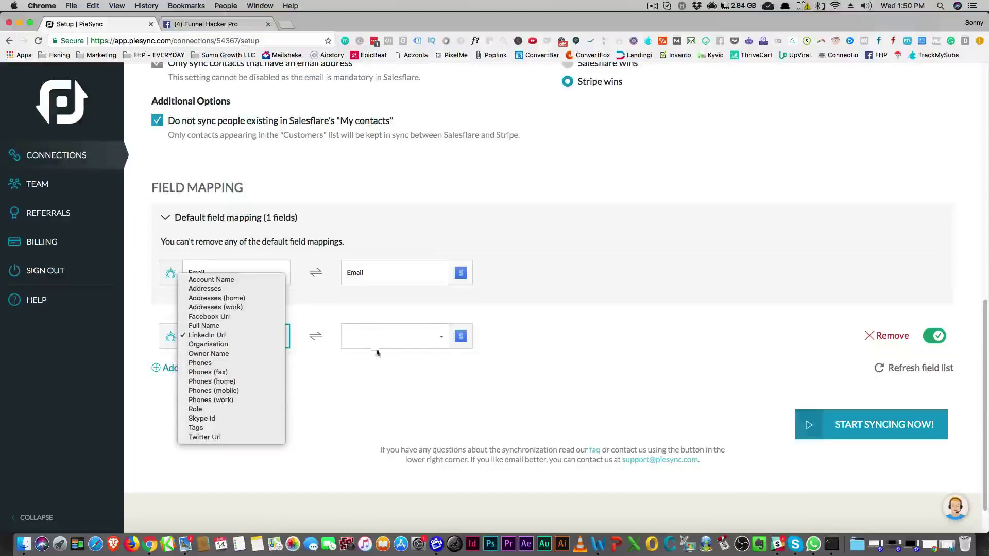
{"action": "left_click", "coordinate": [351, 375]}
{"action": "scroll", "coordinate": [378, 375], "scroll_direction": "down", "scroll_amount": 1}
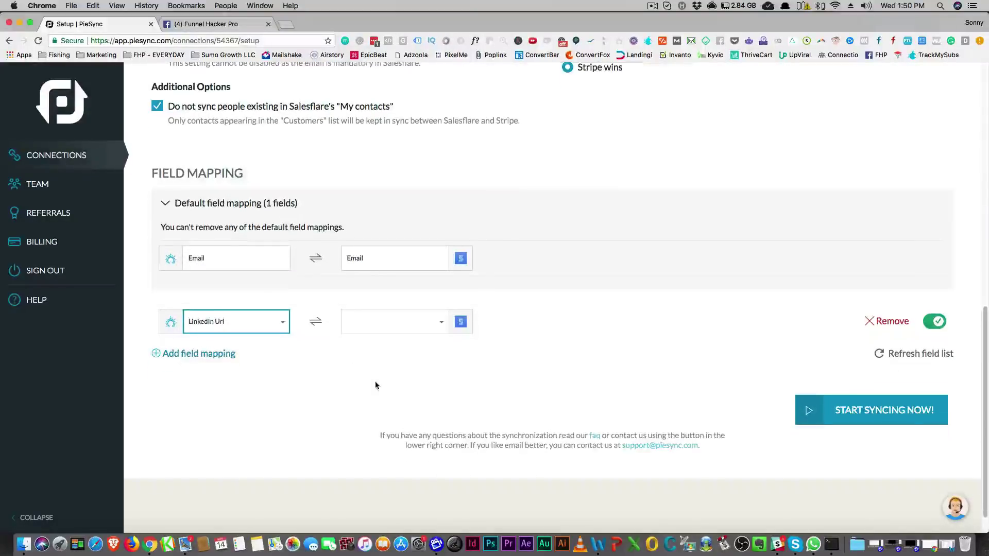
{"action": "left_click", "coordinate": [840, 412]}
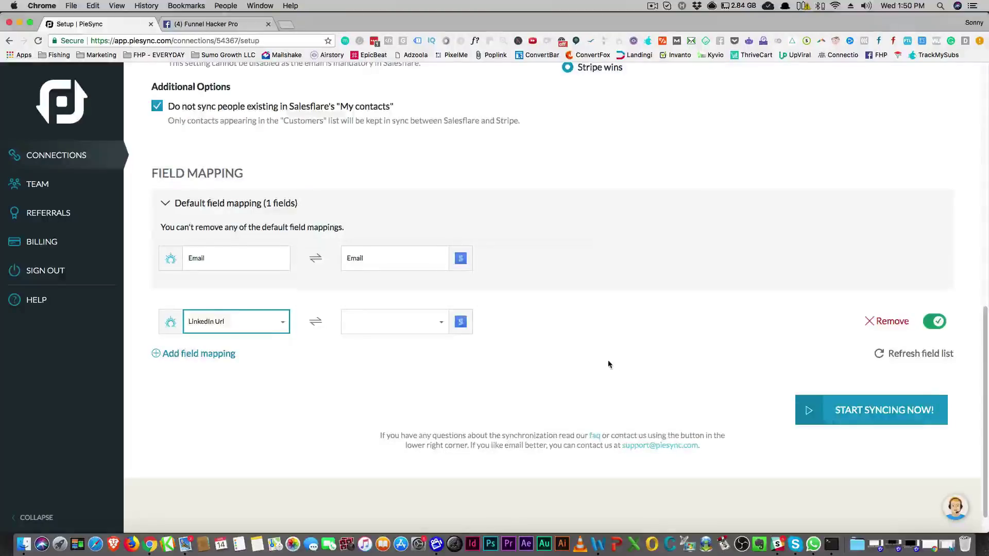
{"action": "scroll", "coordinate": [607, 360], "scroll_direction": "up", "scroll_amount": 8}
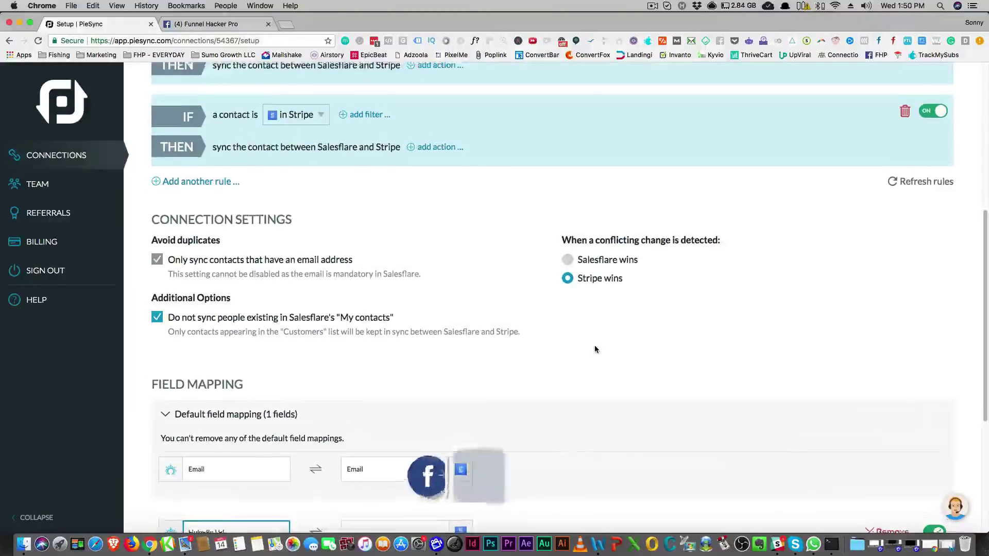
{"action": "scroll", "coordinate": [595, 349], "scroll_direction": "up", "scroll_amount": 2}
{"action": "scroll", "coordinate": [598, 342], "scroll_direction": "up", "scroll_amount": 1}
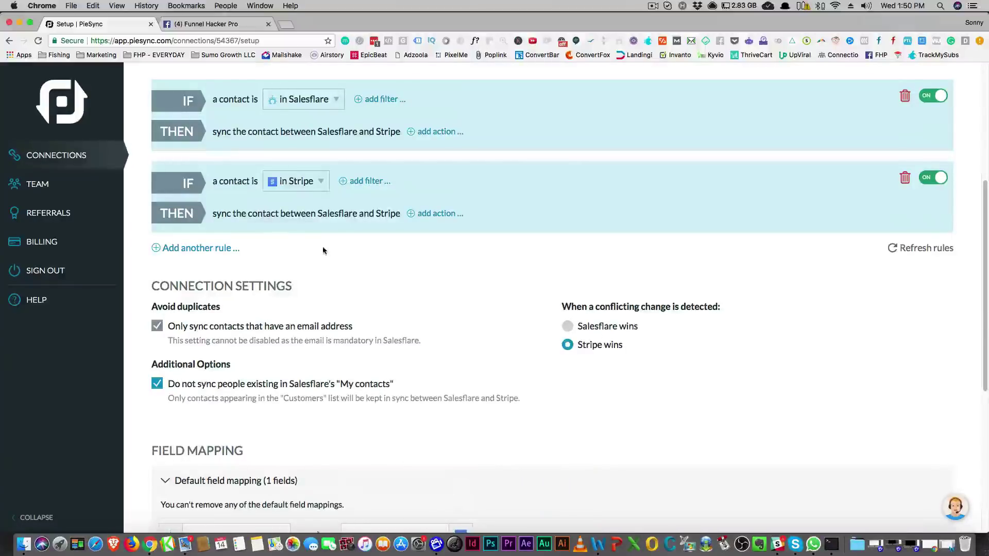
{"action": "scroll", "coordinate": [322, 255], "scroll_direction": "down", "scroll_amount": 1}
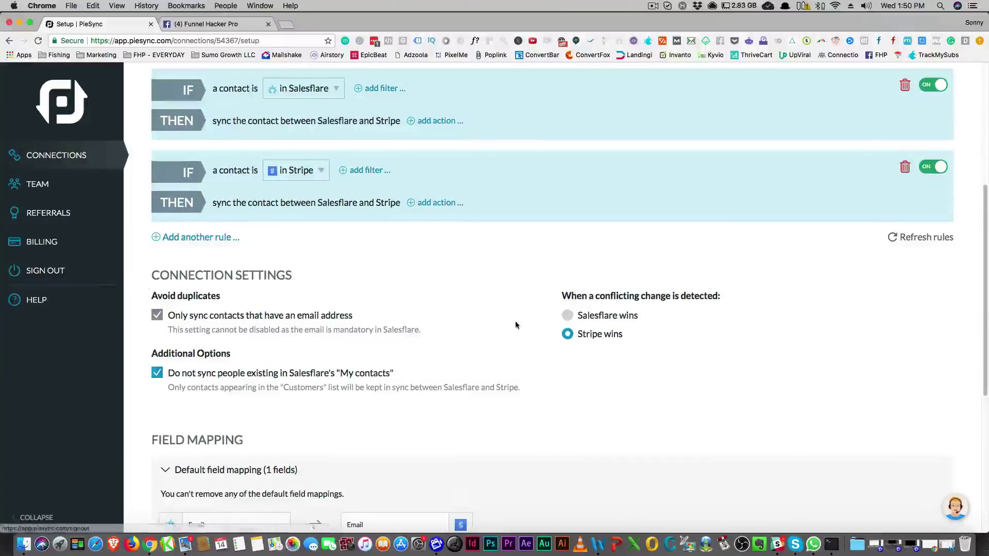
{"action": "scroll", "coordinate": [517, 315], "scroll_direction": "up", "scroll_amount": 4}
{"action": "scroll", "coordinate": [516, 315], "scroll_direction": "up", "scroll_amount": 2}
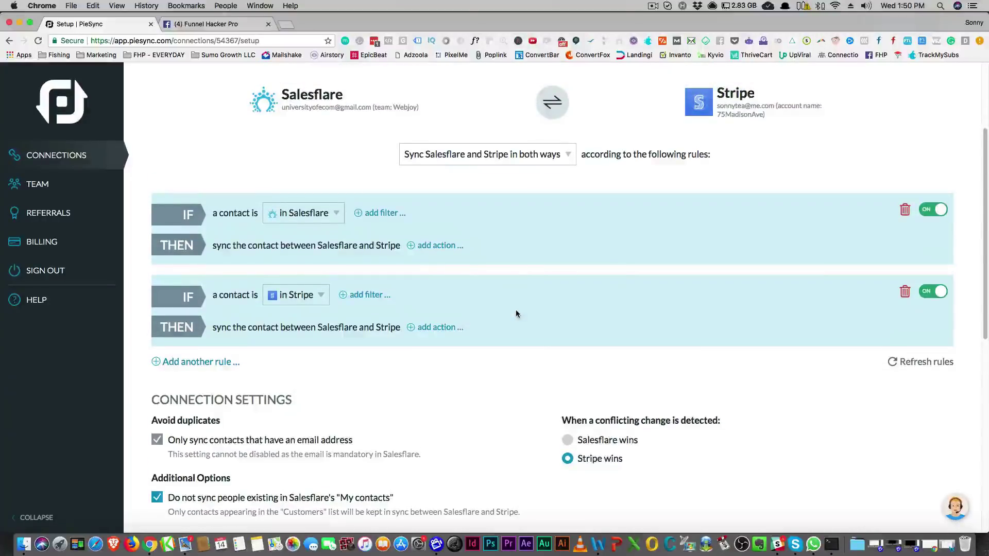
{"action": "scroll", "coordinate": [514, 311], "scroll_direction": "up", "scroll_amount": 2}
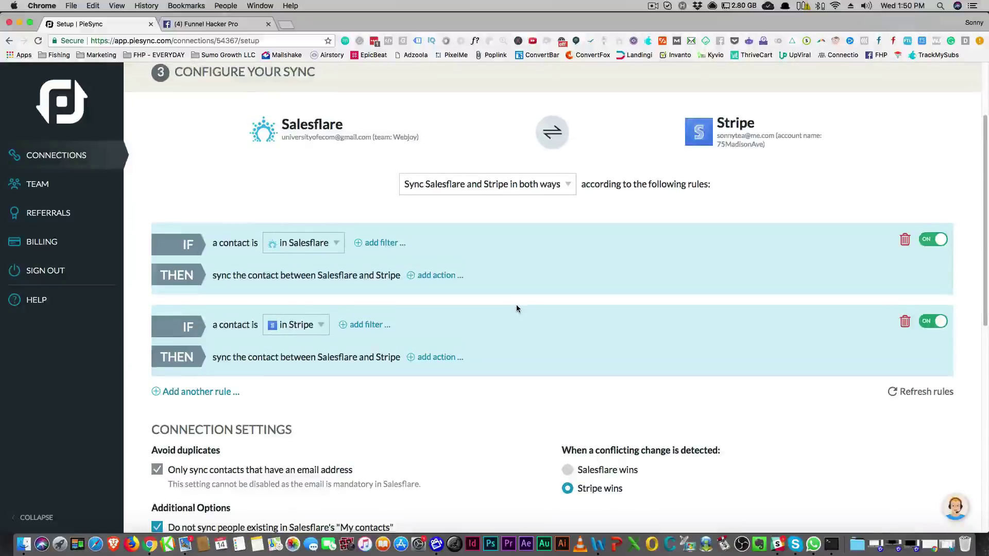
{"action": "scroll", "coordinate": [517, 308], "scroll_direction": "down", "scroll_amount": 1}
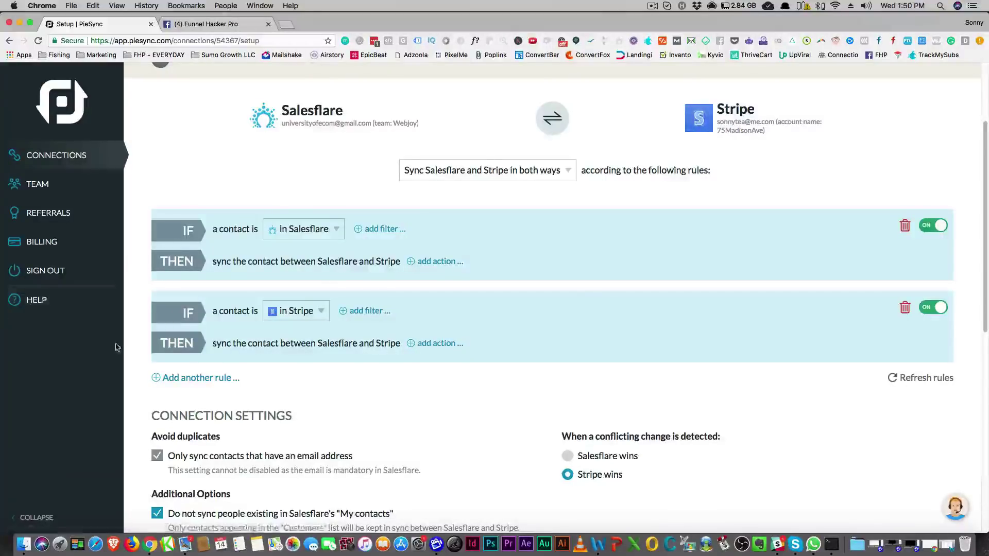
{"action": "scroll", "coordinate": [116, 346], "scroll_direction": "up", "scroll_amount": 5}
{"action": "scroll", "coordinate": [140, 342], "scroll_direction": "down", "scroll_amount": 2}
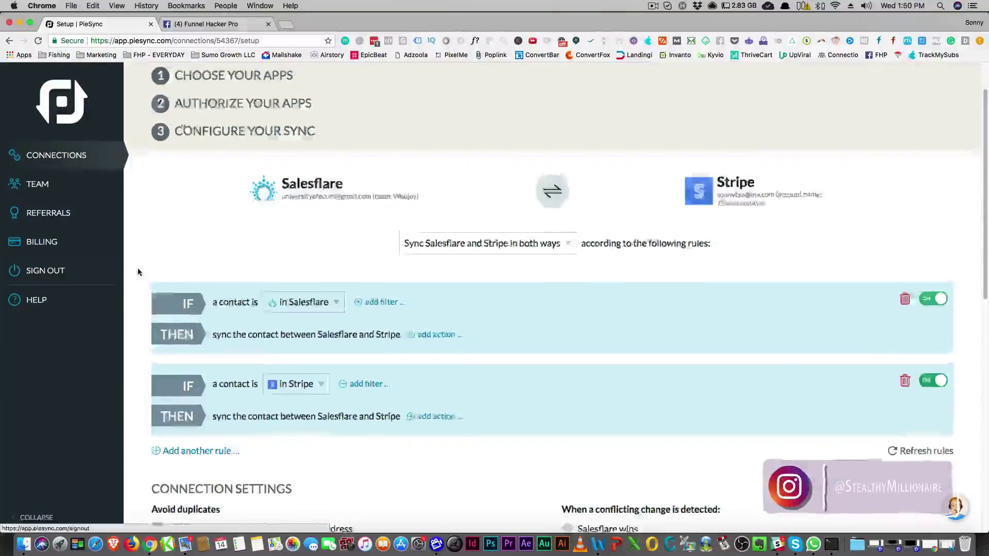
{"action": "scroll", "coordinate": [342, 194], "scroll_direction": "up", "scroll_amount": 2}
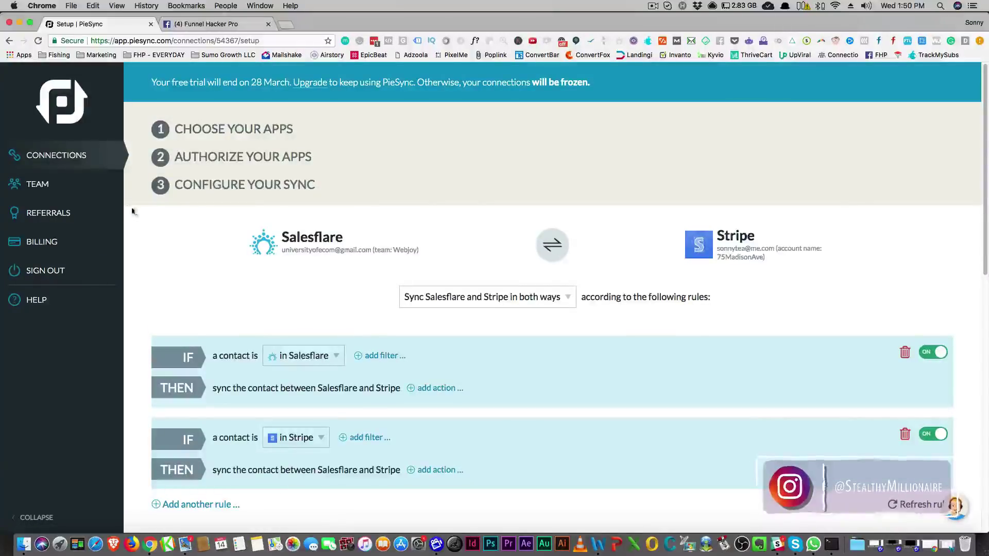
Return to Connections, start another new connection, and scroll to the end of the app list.
{"action": "left_click", "coordinate": [56, 163]}
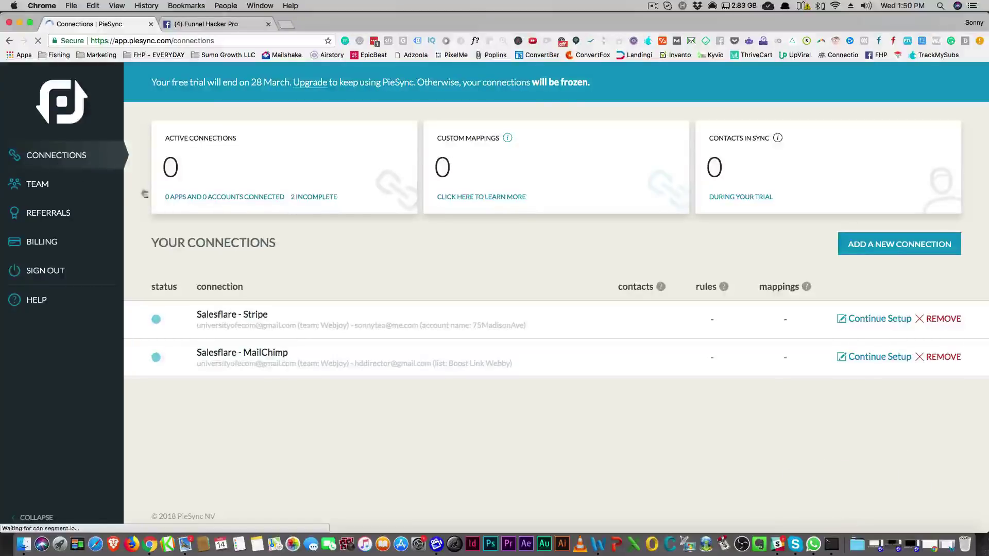
{"action": "left_click", "coordinate": [912, 246]}
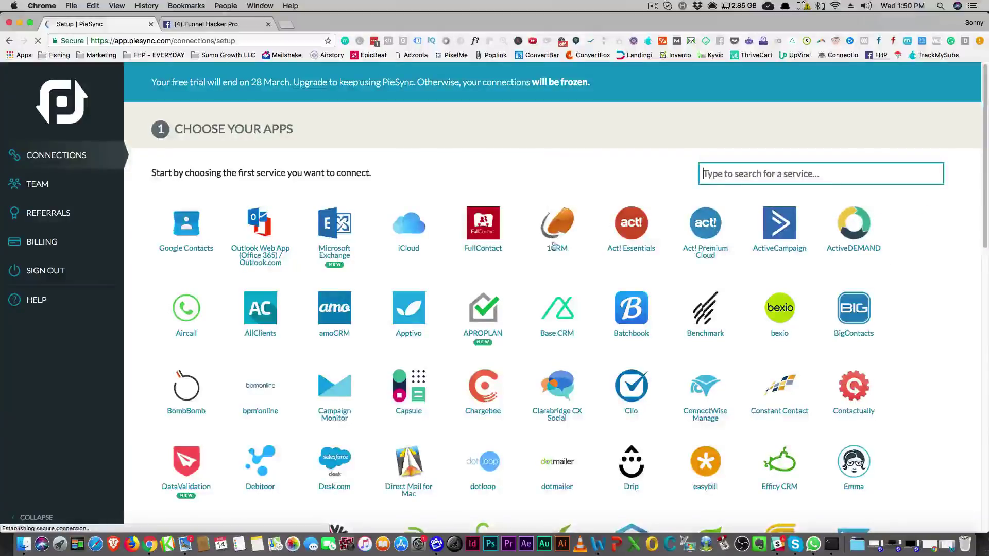
{"action": "scroll", "coordinate": [512, 262], "scroll_direction": "down", "scroll_amount": 1}
{"action": "scroll", "coordinate": [512, 262], "scroll_direction": "down", "scroll_amount": 15}
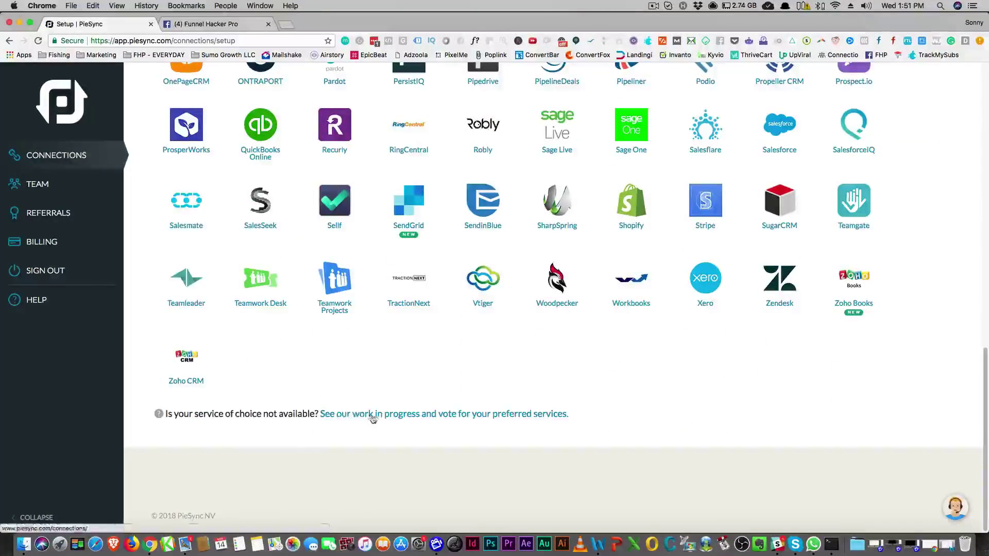
Open the work-in-progress apps page and scroll through Working on it and In the pipeline to WORKetc.
{"action": "left_click", "coordinate": [373, 415]}
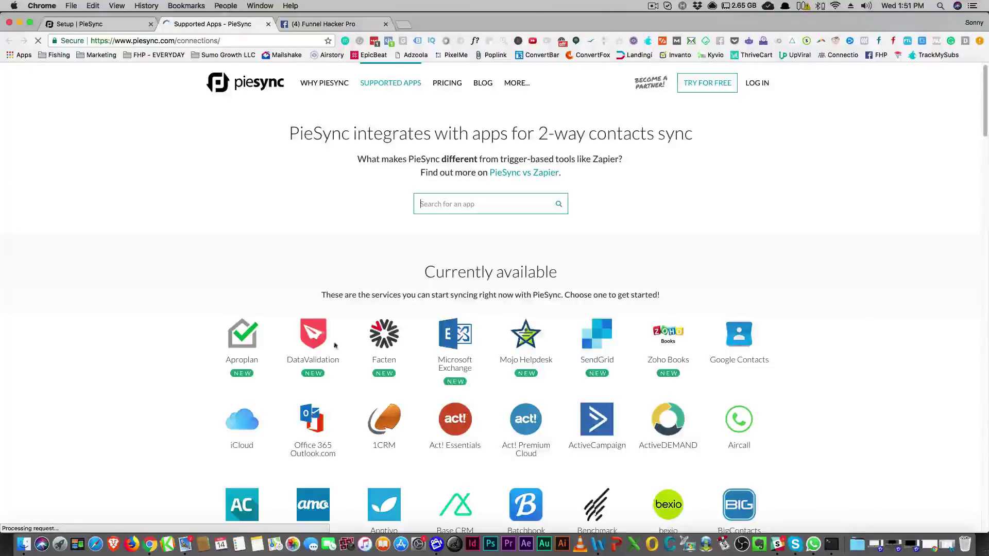
{"action": "scroll", "coordinate": [453, 373], "scroll_direction": "down", "scroll_amount": 10}
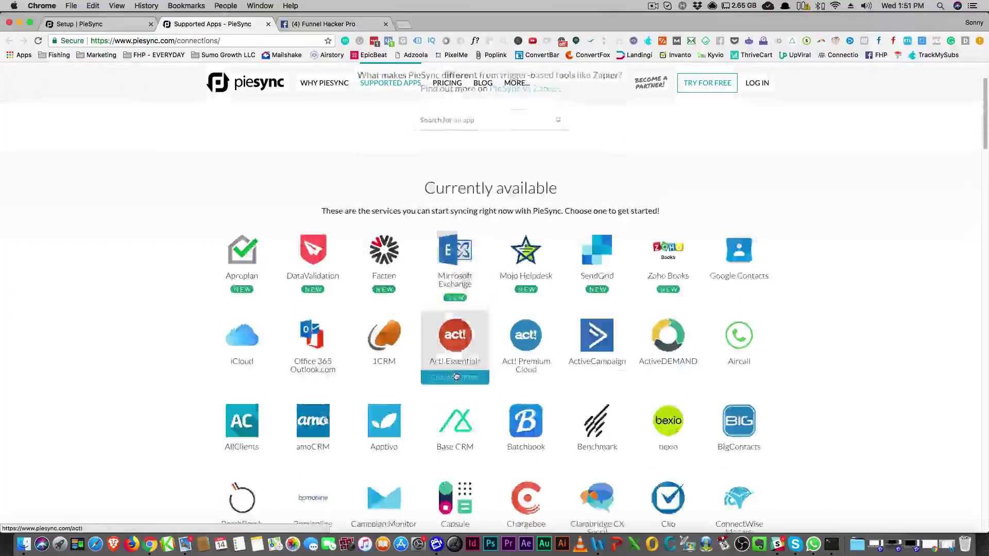
{"action": "scroll", "coordinate": [456, 372], "scroll_direction": "down", "scroll_amount": 15}
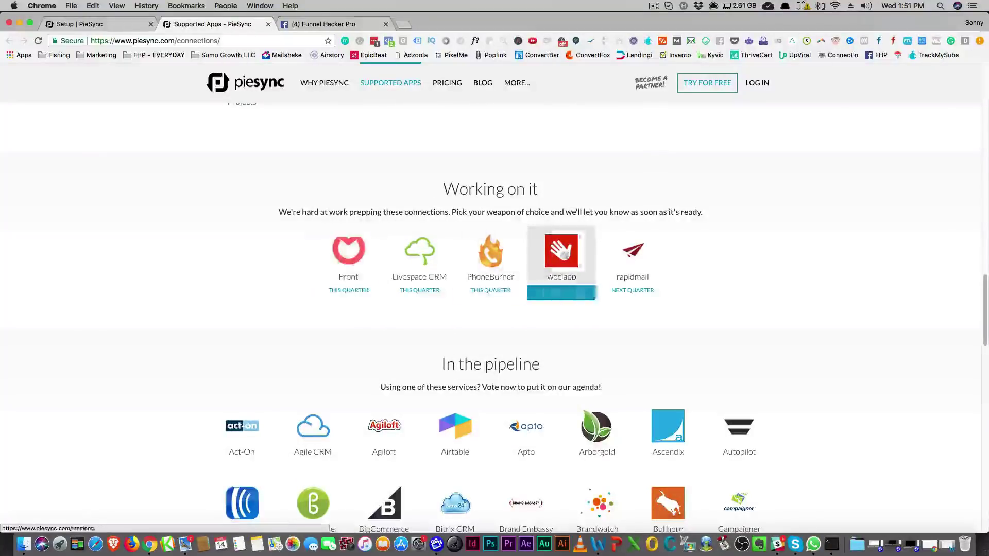
{"action": "scroll", "coordinate": [281, 323], "scroll_direction": "down", "scroll_amount": 5}
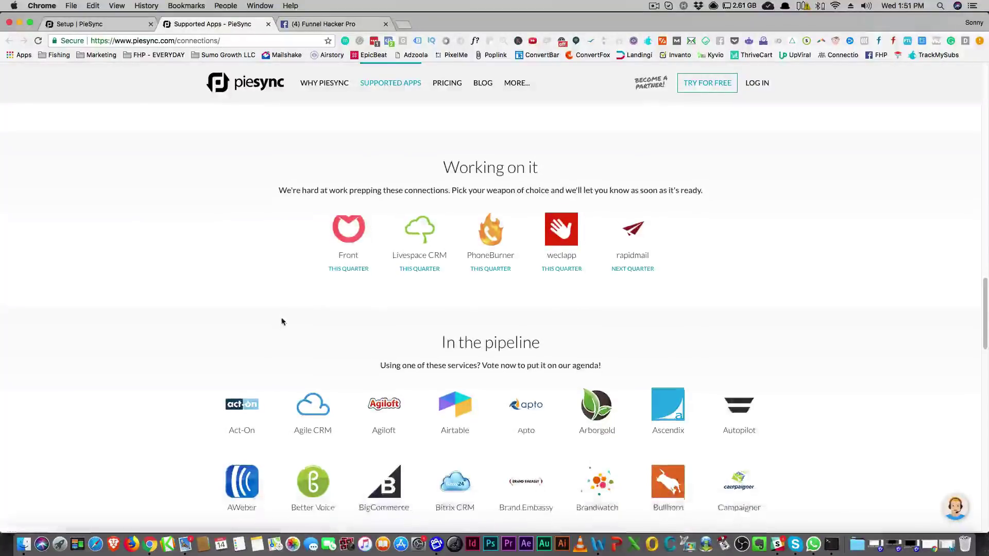
{"action": "scroll", "coordinate": [286, 323], "scroll_direction": "down", "scroll_amount": 1}
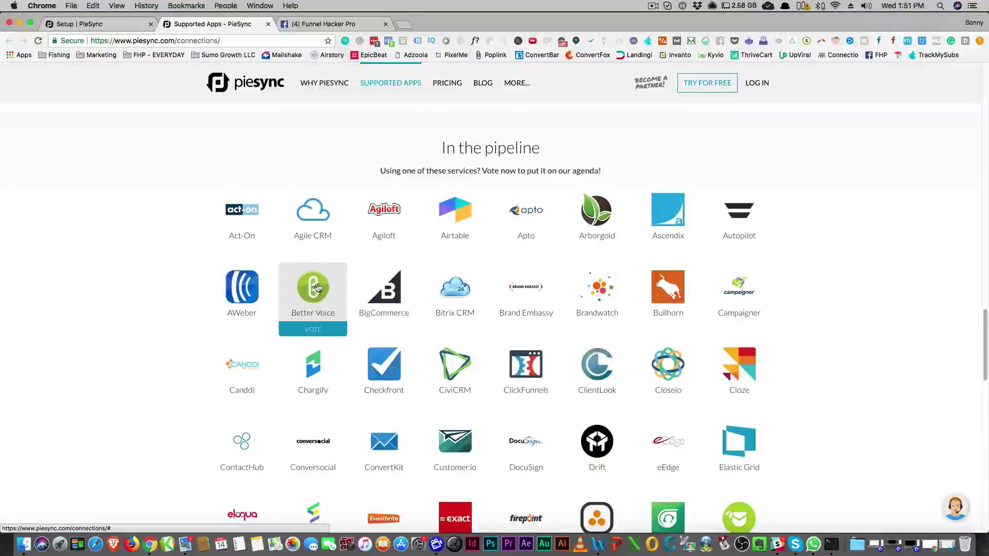
{"action": "scroll", "coordinate": [281, 308], "scroll_direction": "down", "scroll_amount": 1}
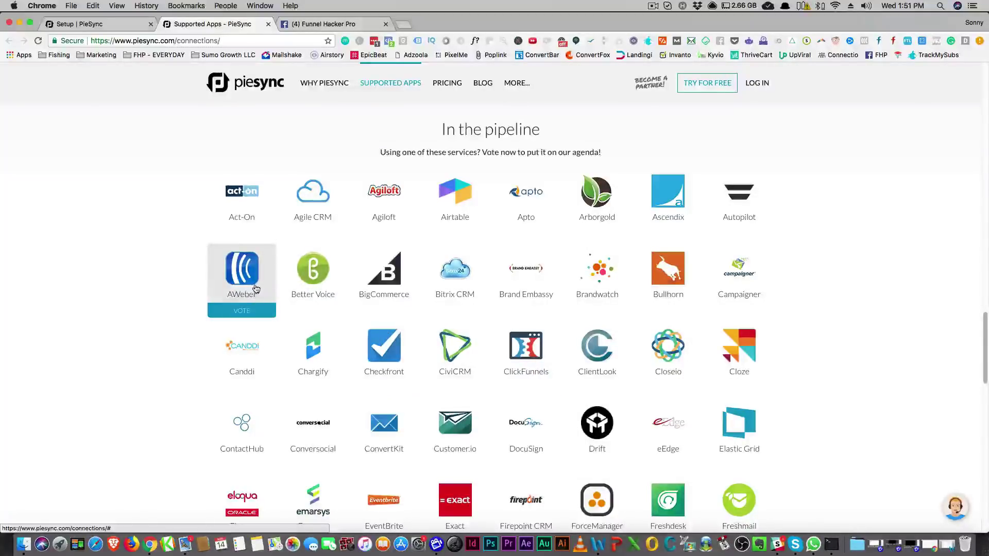
{"action": "scroll", "coordinate": [256, 289], "scroll_direction": "down", "scroll_amount": 1}
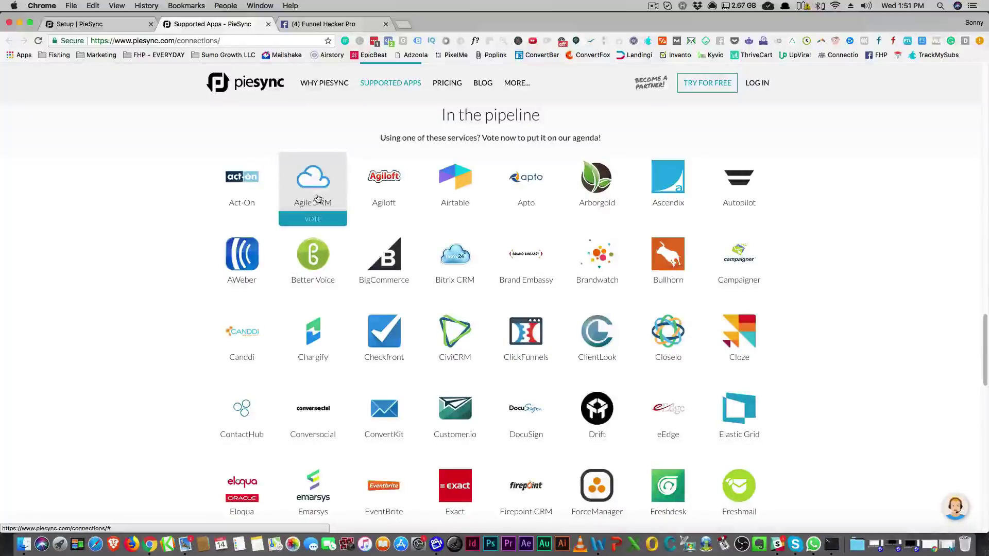
{"action": "scroll", "coordinate": [354, 283], "scroll_direction": "down", "scroll_amount": 3}
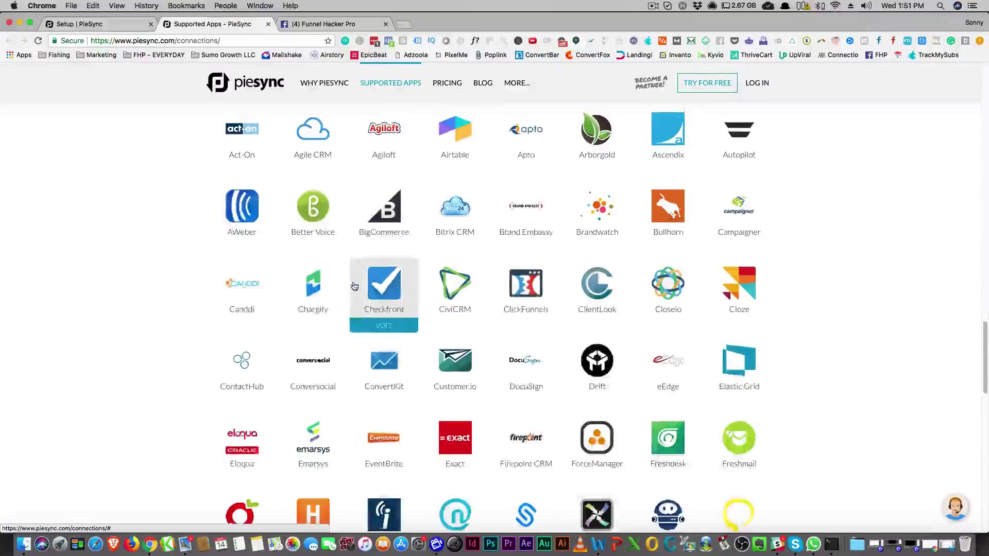
{"action": "scroll", "coordinate": [354, 286], "scroll_direction": "down", "scroll_amount": 10}
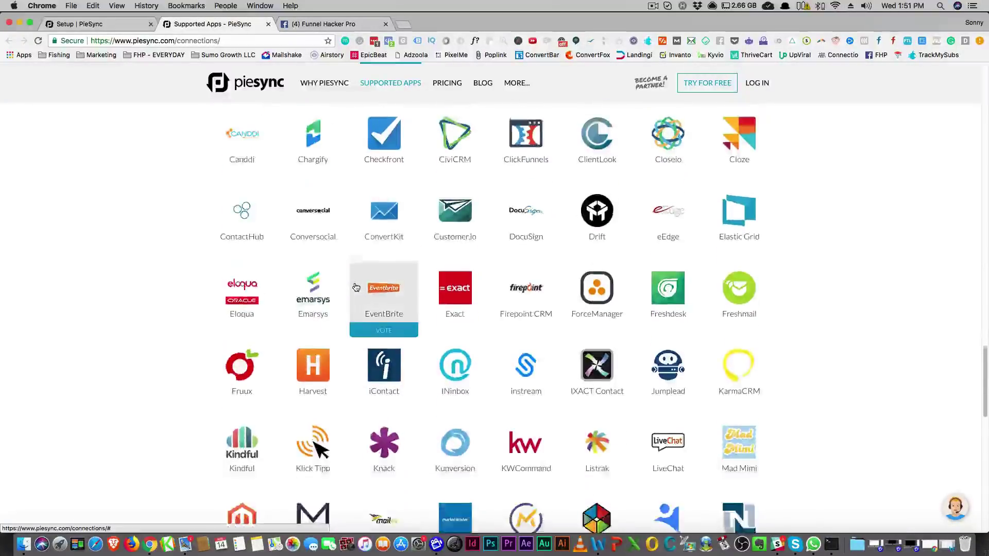
{"action": "scroll", "coordinate": [355, 287], "scroll_direction": "down", "scroll_amount": 11}
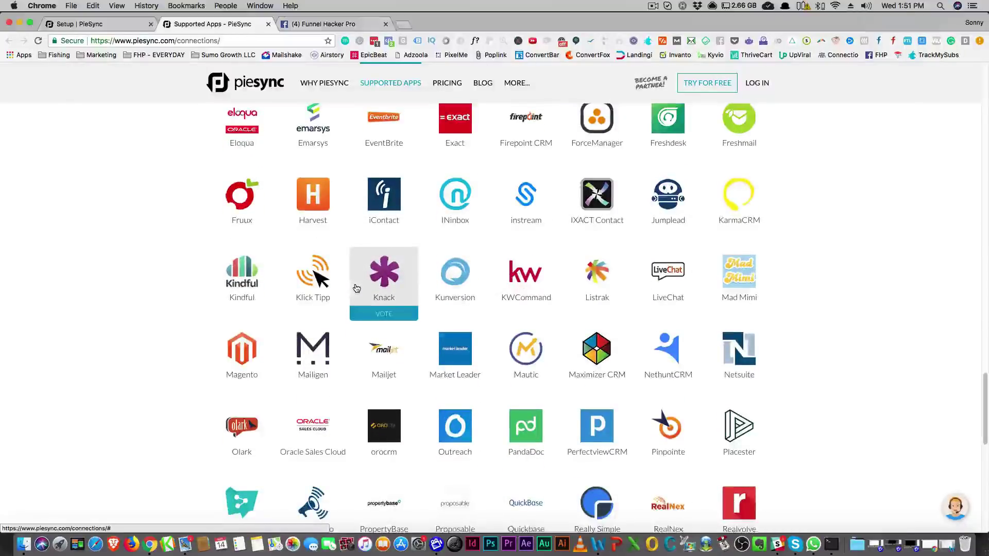
{"action": "scroll", "coordinate": [356, 287], "scroll_direction": "down", "scroll_amount": 1}
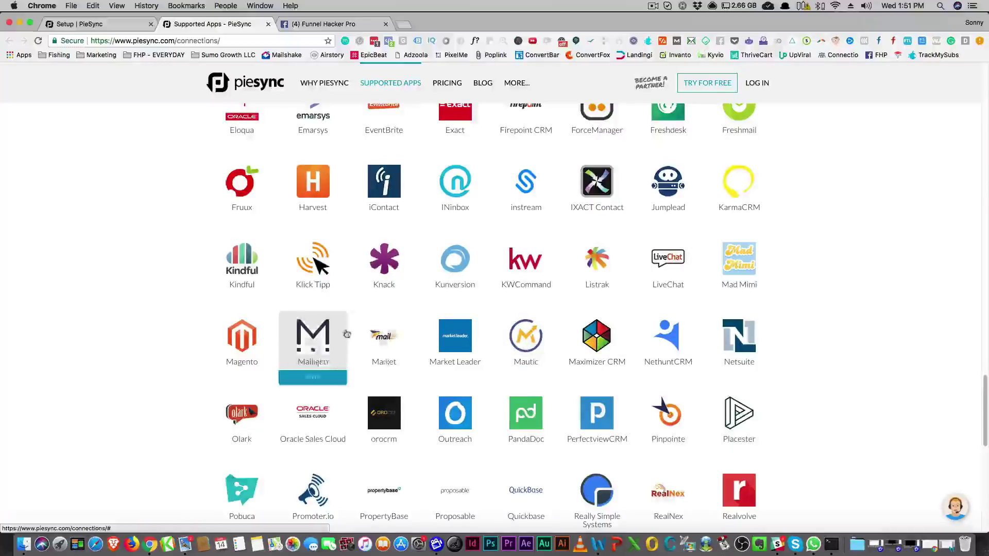
{"action": "scroll", "coordinate": [397, 345], "scroll_direction": "down", "scroll_amount": 6}
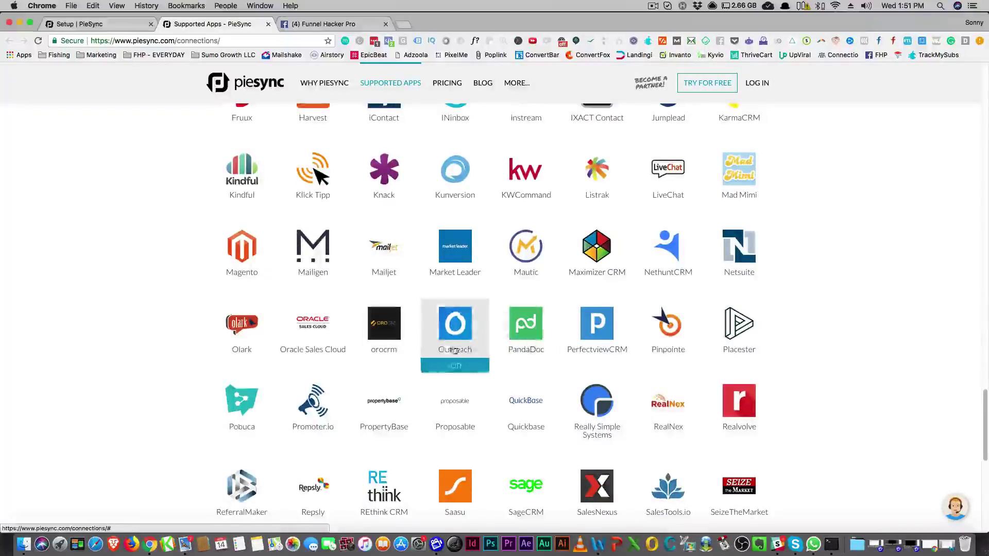
{"action": "scroll", "coordinate": [454, 347], "scroll_direction": "down", "scroll_amount": 10}
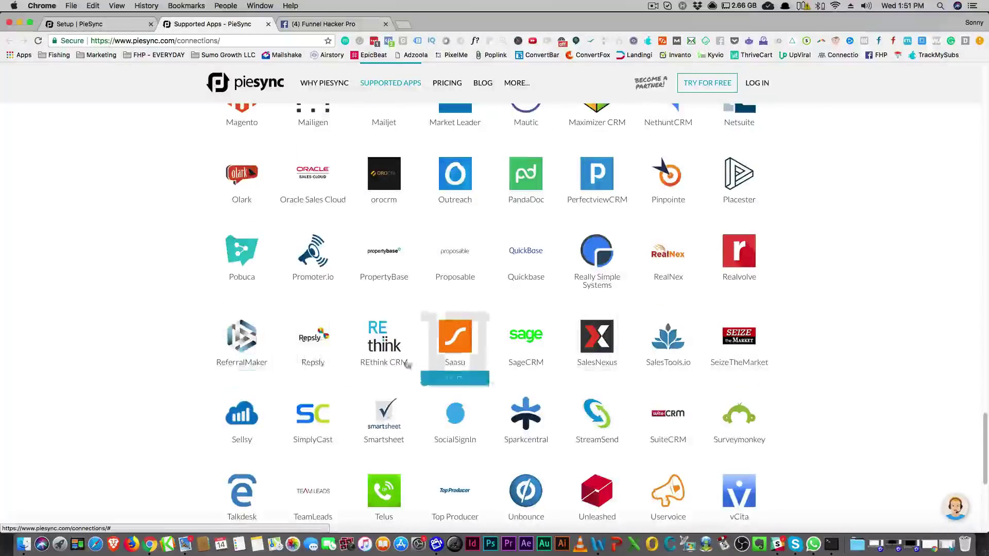
{"action": "scroll", "coordinate": [407, 356], "scroll_direction": "down", "scroll_amount": 4}
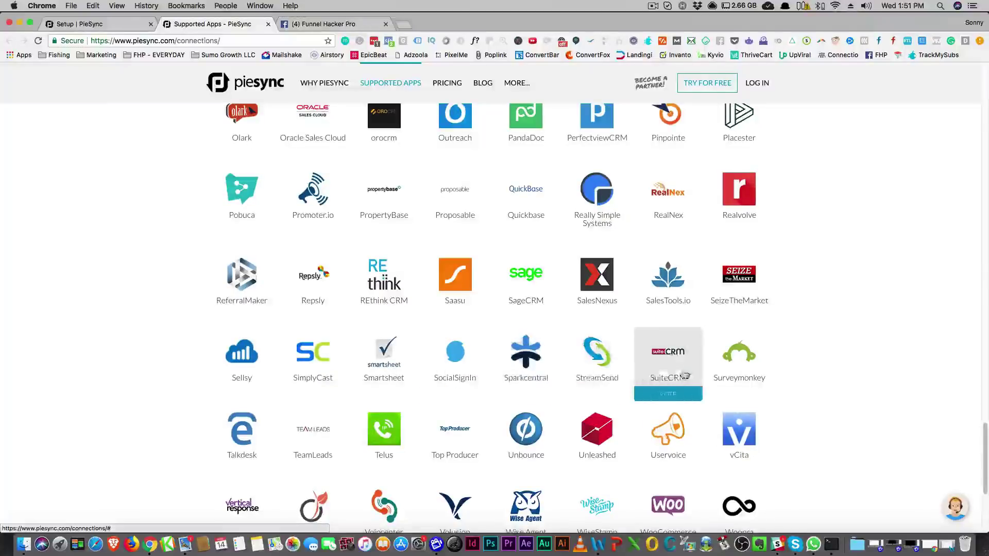
{"action": "scroll", "coordinate": [738, 453], "scroll_direction": "down", "scroll_amount": 8}
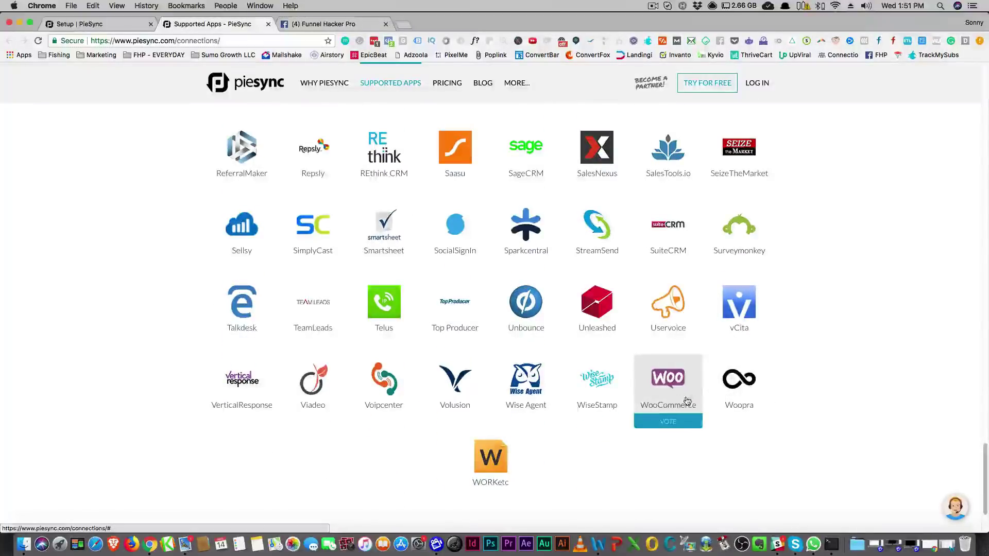
{"action": "scroll", "coordinate": [350, 406], "scroll_direction": "up", "scroll_amount": 5}
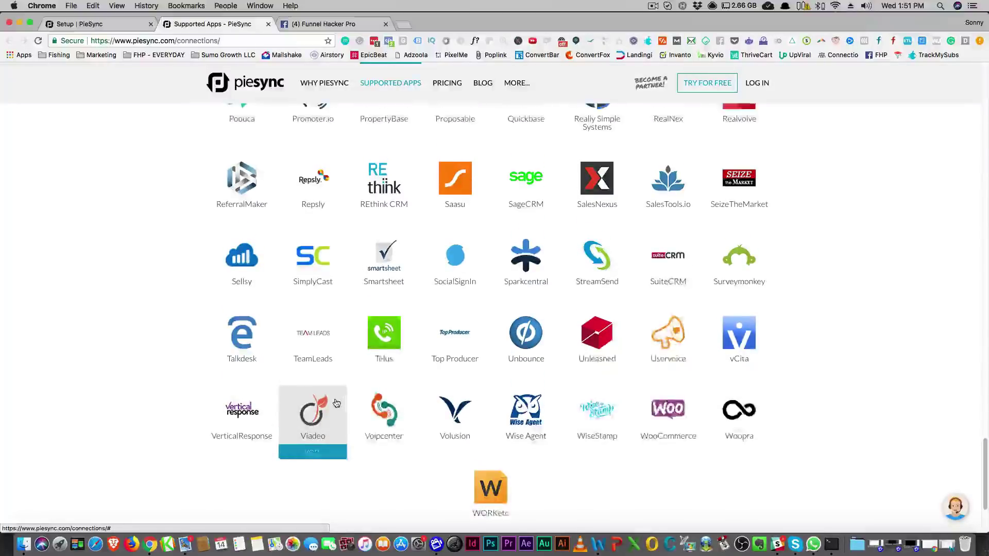
{"action": "scroll", "coordinate": [264, 418], "scroll_direction": "up", "scroll_amount": 8}
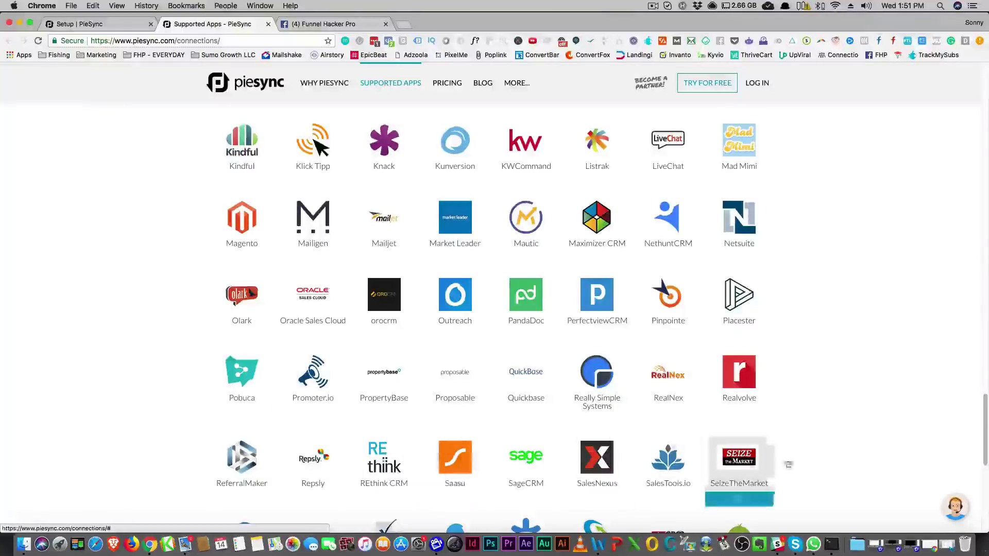
{"action": "scroll", "coordinate": [795, 392], "scroll_direction": "up", "scroll_amount": 2}
{"action": "scroll", "coordinate": [793, 391], "scroll_direction": "up", "scroll_amount": 5}
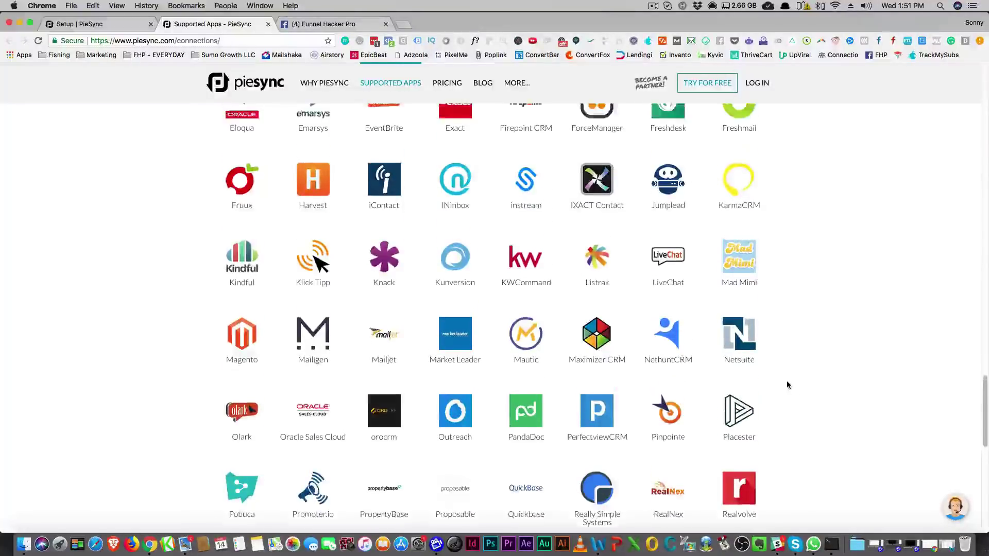
{"action": "scroll", "coordinate": [783, 382], "scroll_direction": "up", "scroll_amount": 4}
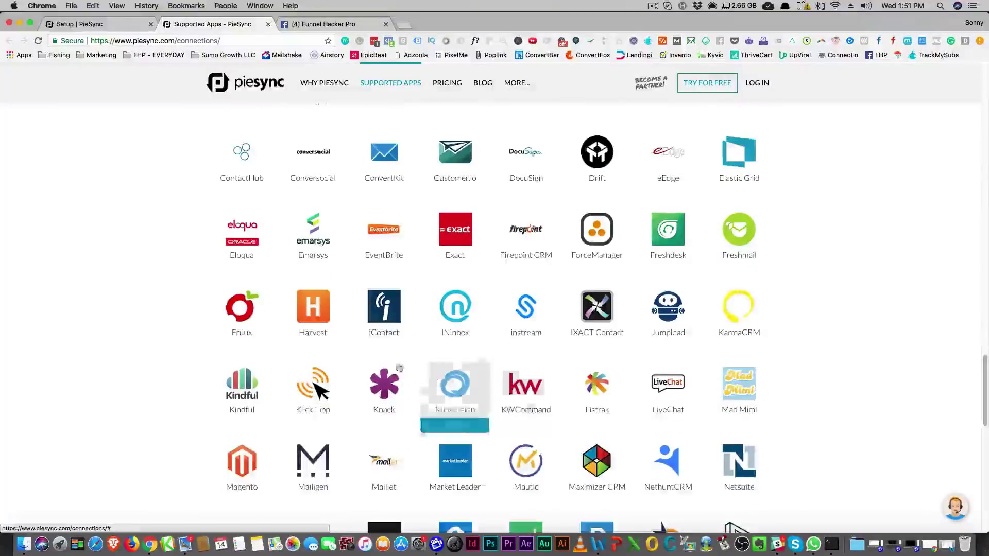
{"action": "scroll", "coordinate": [381, 351], "scroll_direction": "up", "scroll_amount": 2}
{"action": "scroll", "coordinate": [355, 352], "scroll_direction": "up", "scroll_amount": 1}
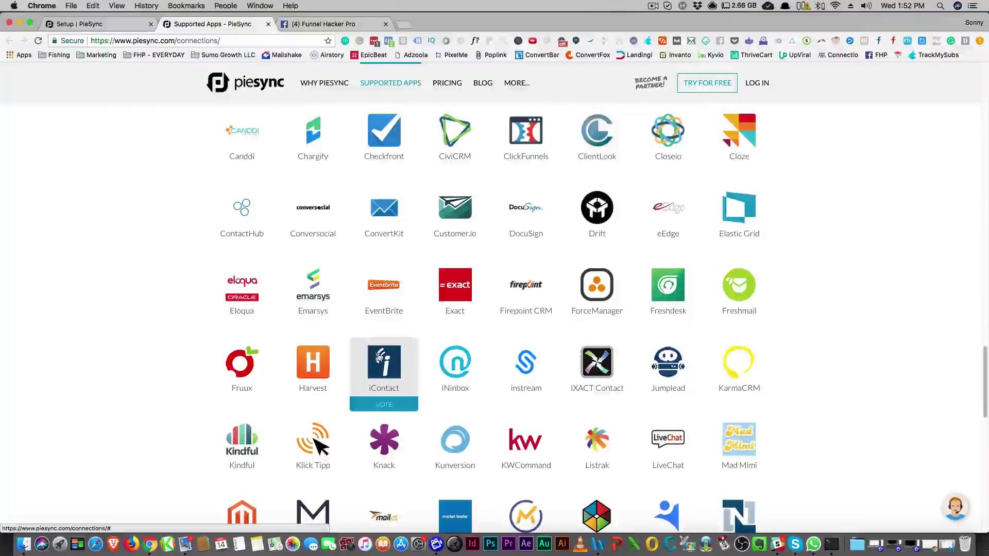
{"action": "scroll", "coordinate": [378, 351], "scroll_direction": "up", "scroll_amount": 1}
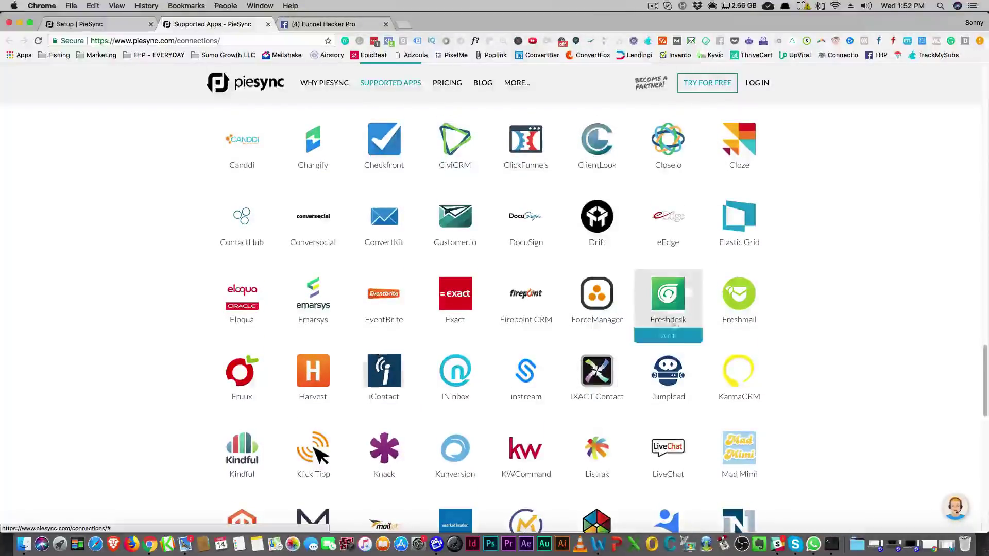
{"action": "scroll", "coordinate": [677, 303], "scroll_direction": "up", "scroll_amount": 4}
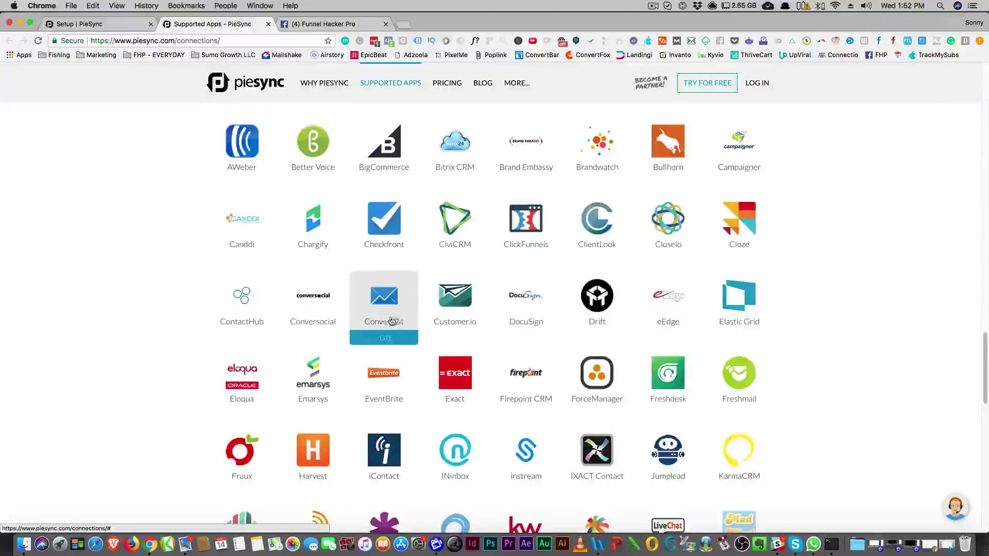
{"action": "scroll", "coordinate": [381, 324], "scroll_direction": "up", "scroll_amount": 1}
{"action": "scroll", "coordinate": [289, 349], "scroll_direction": "up", "scroll_amount": 5}
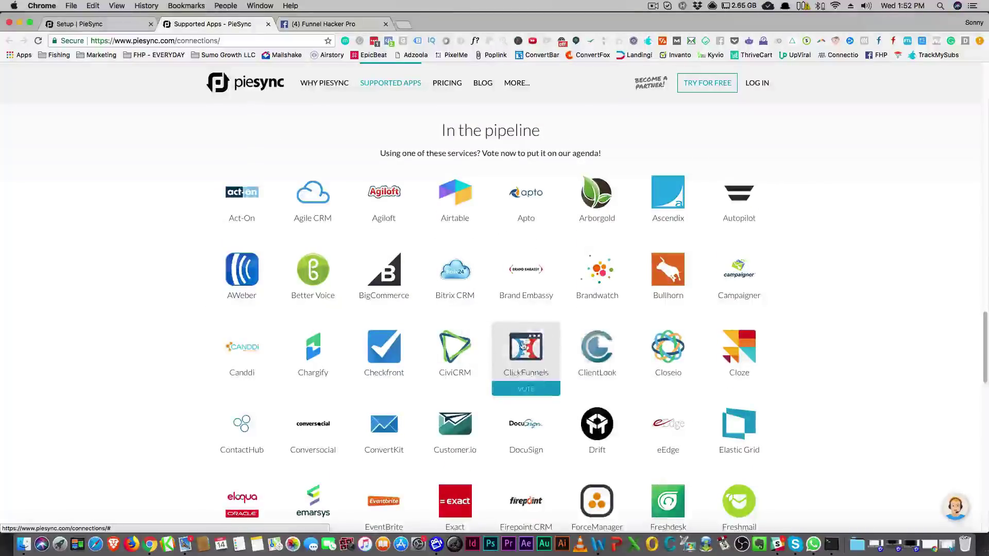
{"action": "scroll", "coordinate": [584, 364], "scroll_direction": "up", "scroll_amount": 1}
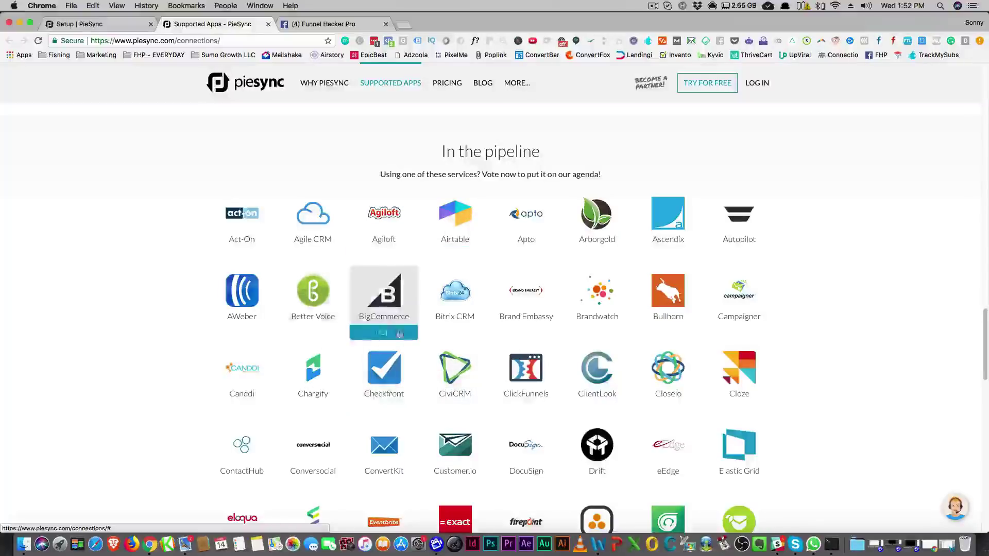
{"action": "scroll", "coordinate": [247, 304], "scroll_direction": "up", "scroll_amount": 8}
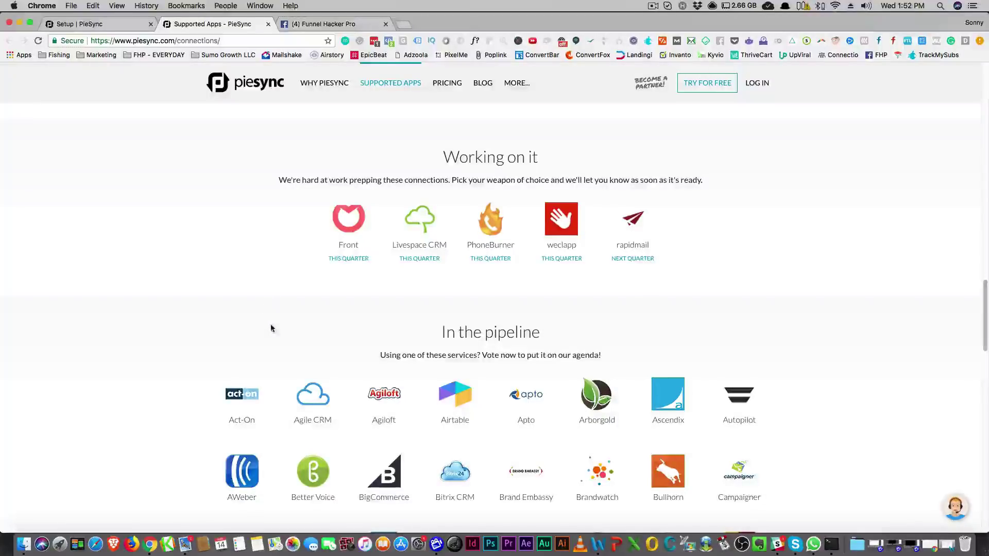
{"action": "scroll", "coordinate": [272, 328], "scroll_direction": "down", "scroll_amount": 5}
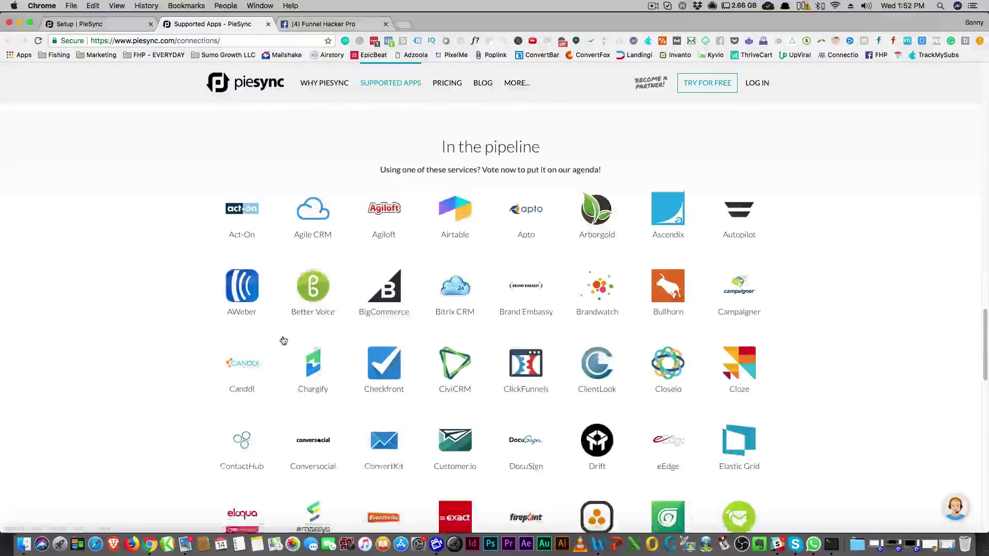
{"action": "scroll", "coordinate": [283, 341], "scroll_direction": "down", "scroll_amount": 20}
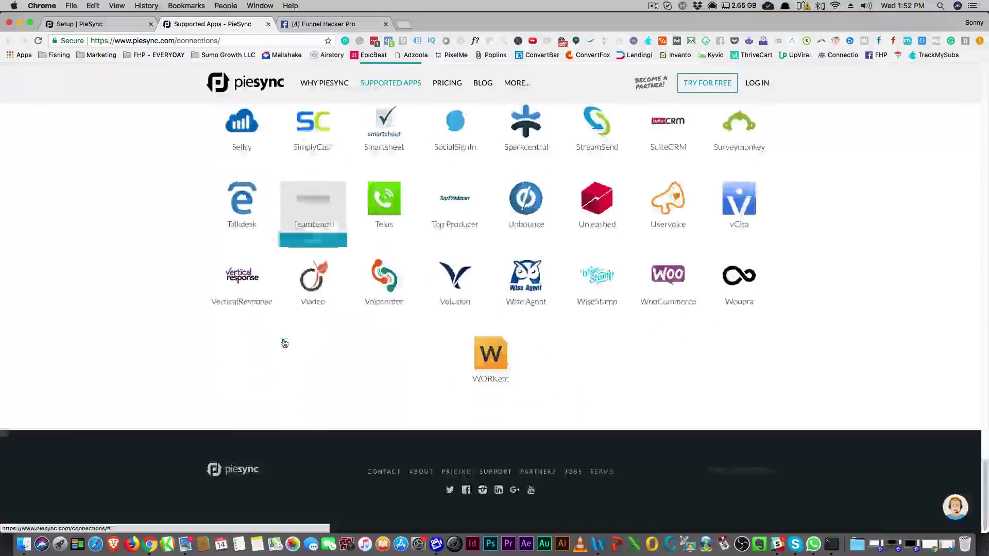